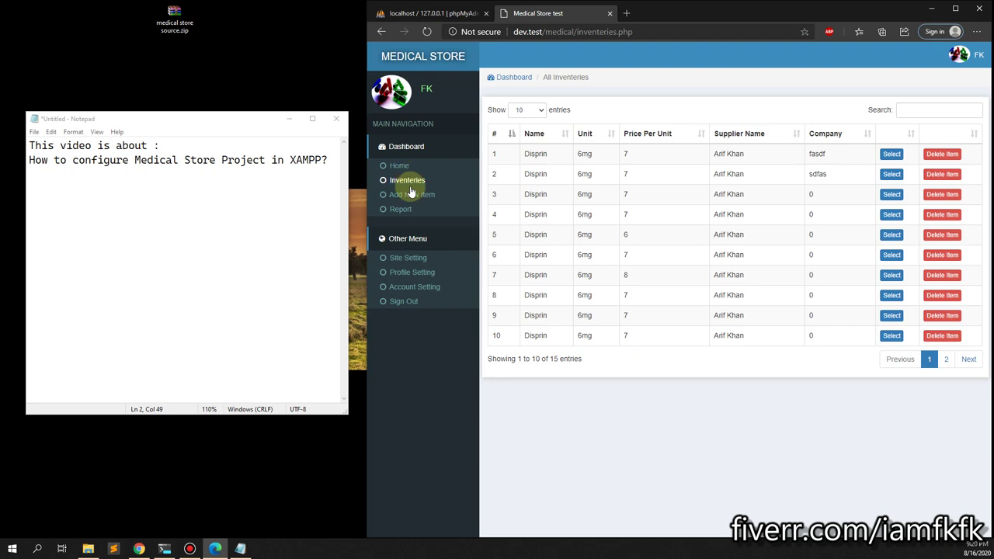
Browse the Add New Item, Sold Reports, Site Settings and Account Settings pages, then return home.
left_click(411, 195)
left_click(402, 209)
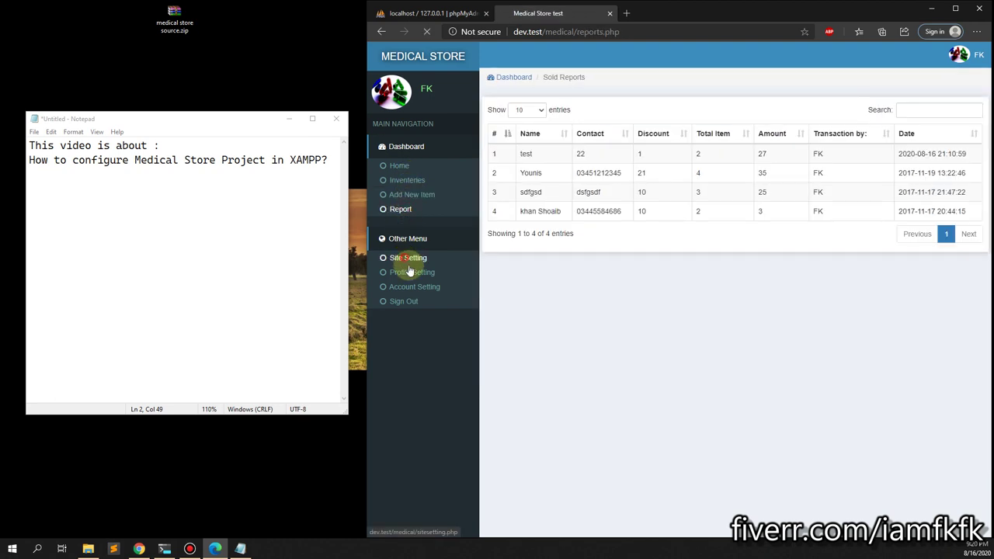
left_click(408, 257)
left_click(412, 286)
left_click(400, 166)
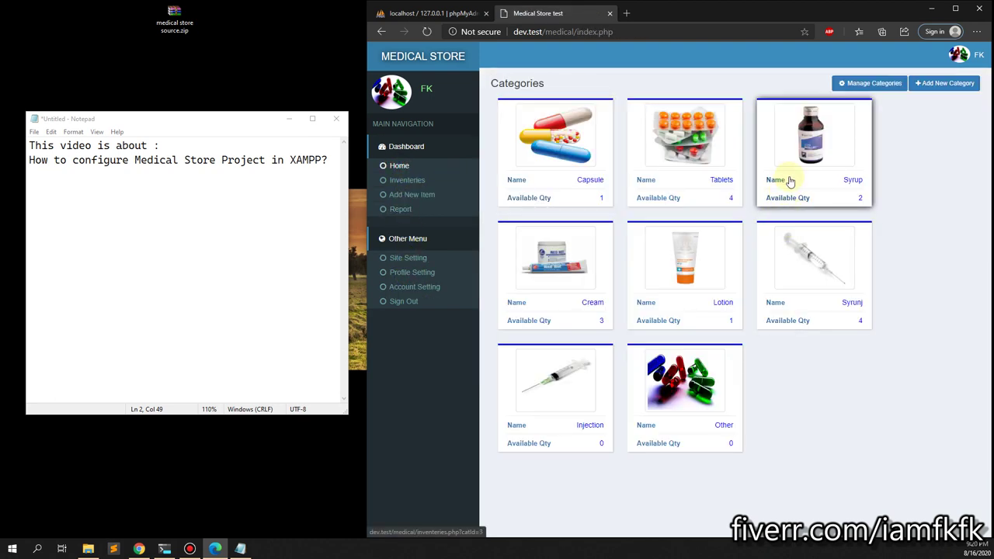
In the inventory list, select the first two Disprin items for the bill.
left_click(407, 180)
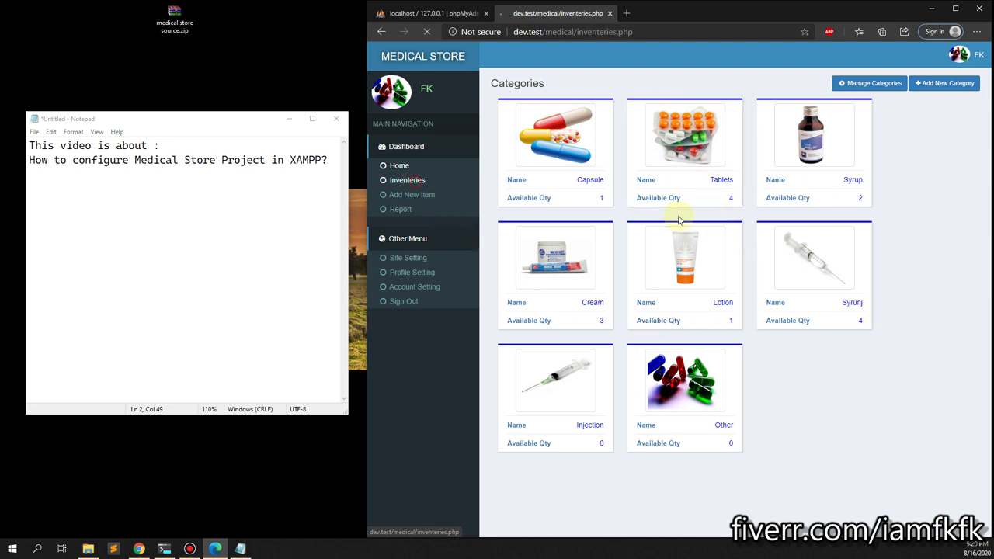
left_click(892, 153)
left_click(892, 174)
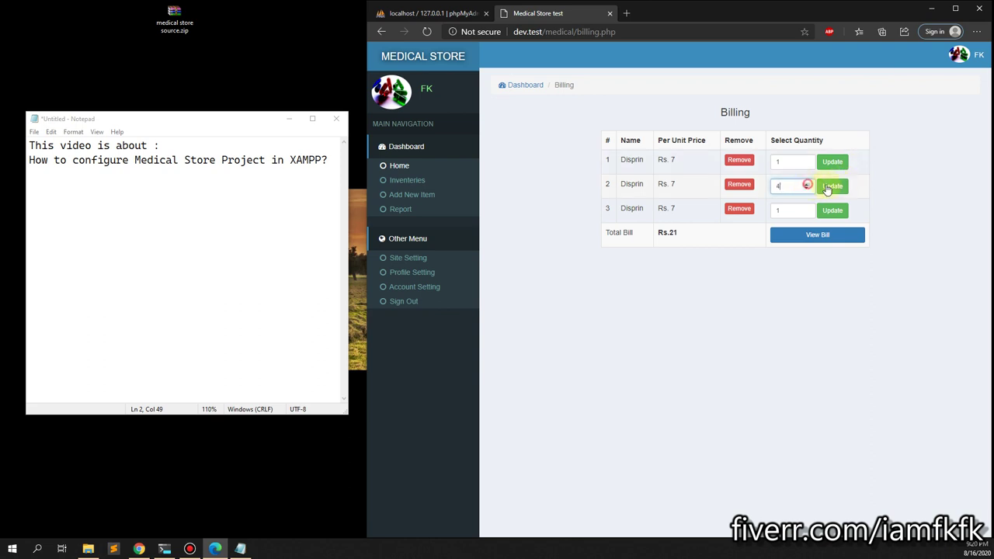
Enter a placeholder purchaser name, a contact number and discount 2, then generate the bill.
left_click(817, 233)
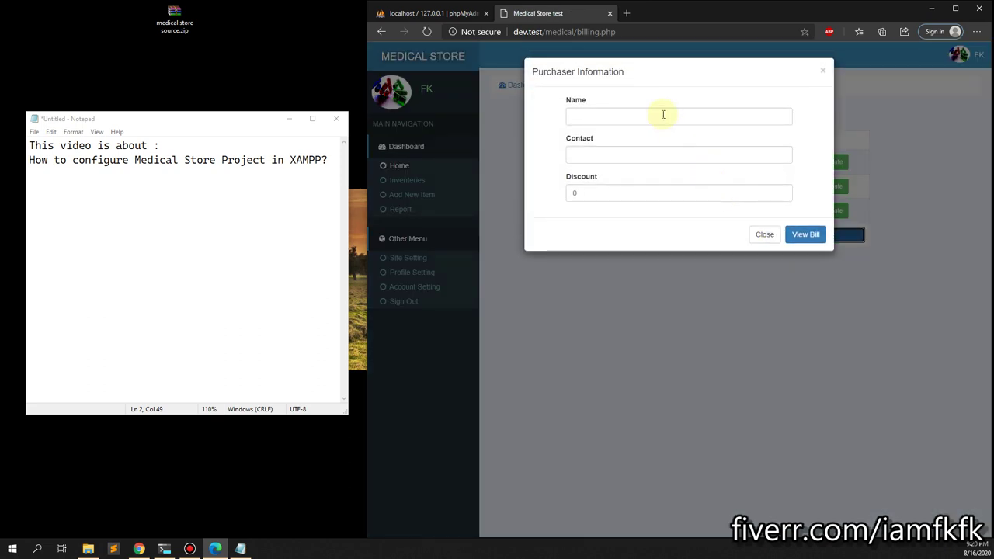
left_click(663, 114)
type("asdf")
left_click(673, 156)
left_click(675, 173)
left_click(699, 191)
type("2")
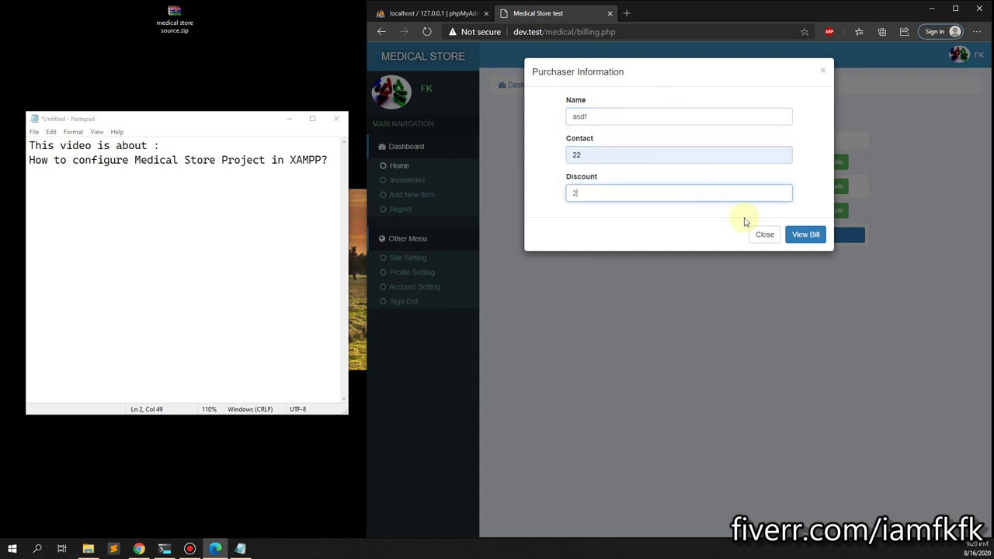
left_click(805, 235)
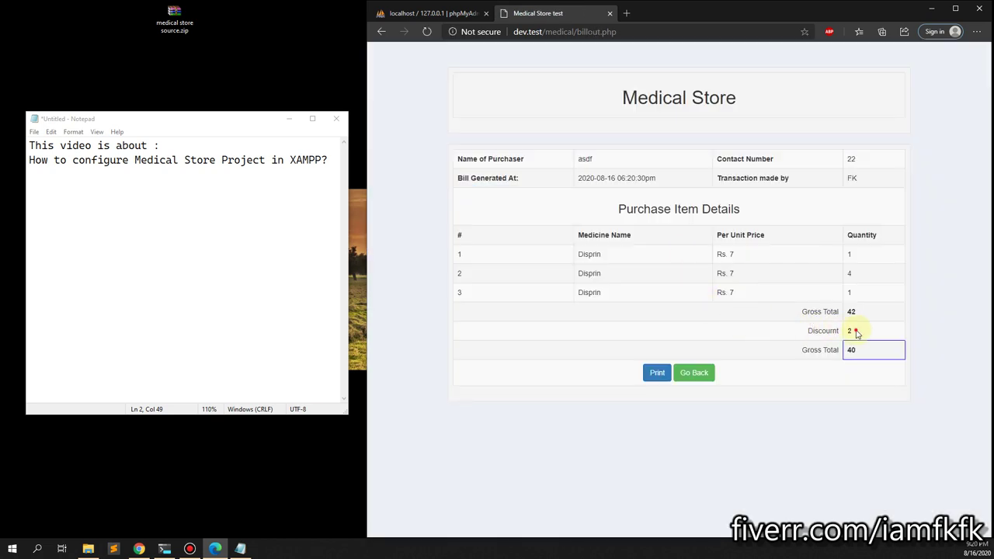
Start printing the bill, cancel the print, and go back to the categories page.
left_click(670, 376)
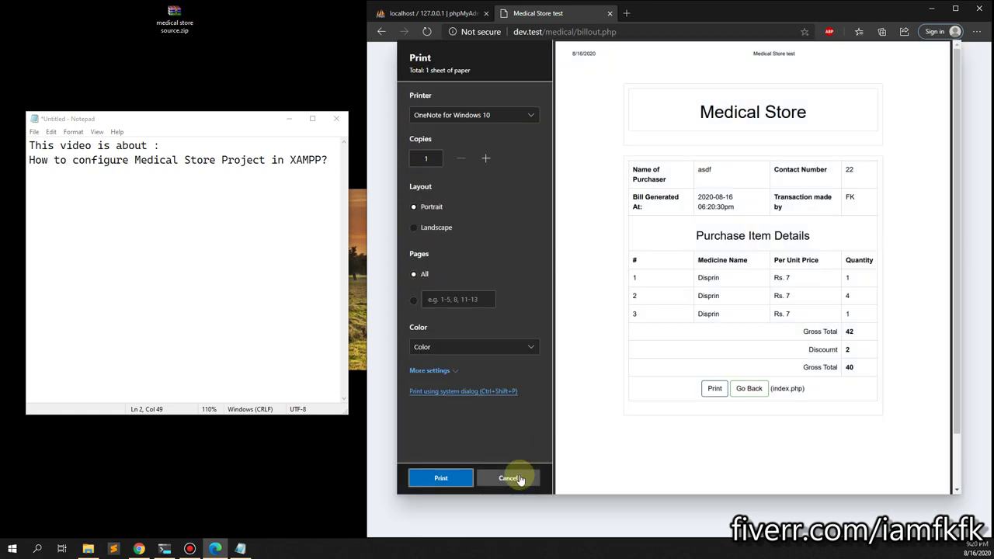
left_click(519, 478)
left_click(690, 381)
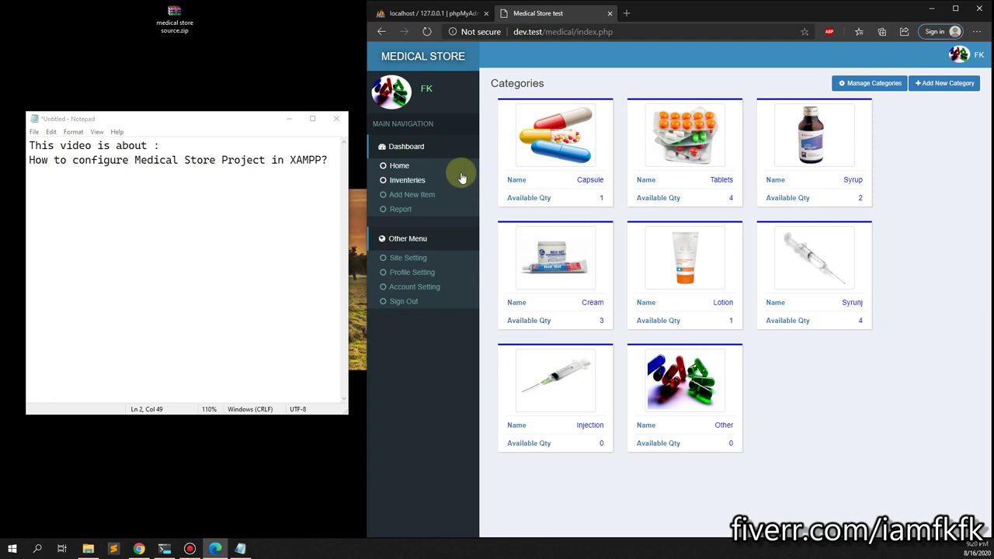
left_click(718, 164)
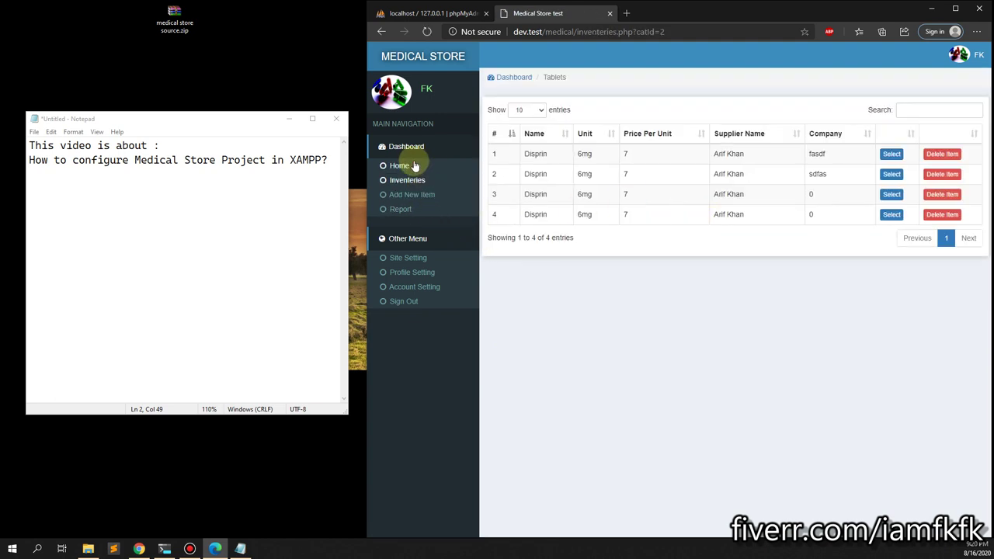
left_click(404, 165)
left_click(878, 83)
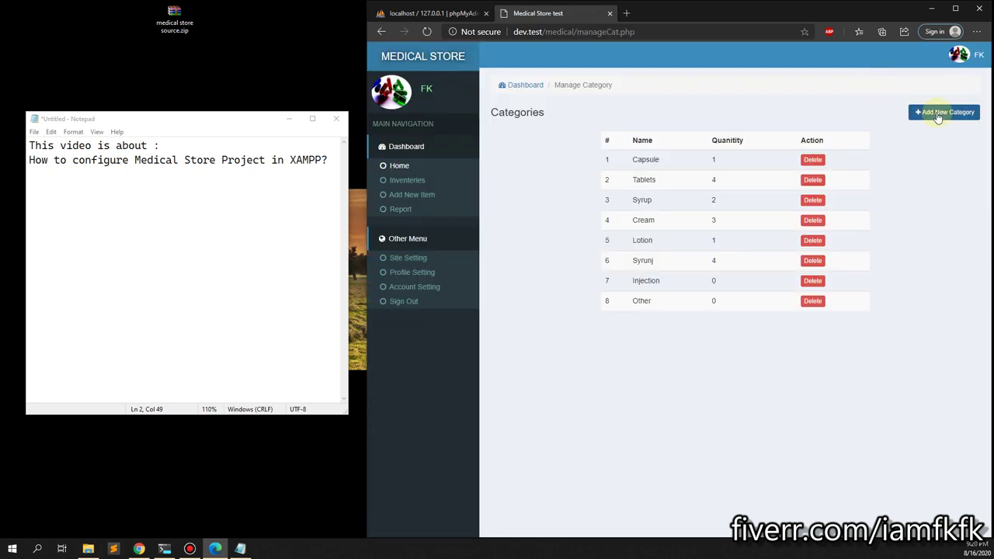
left_click(939, 112)
left_click(773, 197)
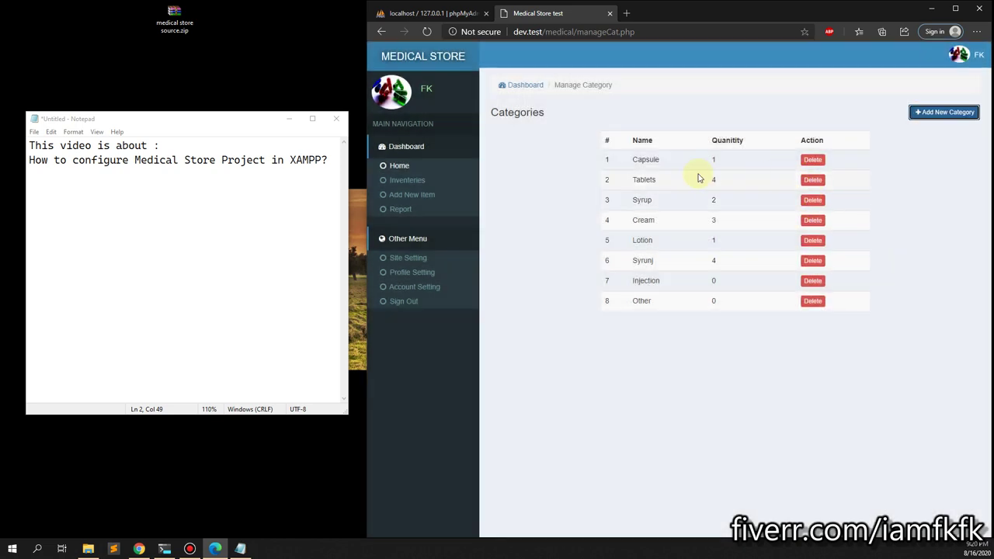
left_click(407, 181)
left_click(399, 167)
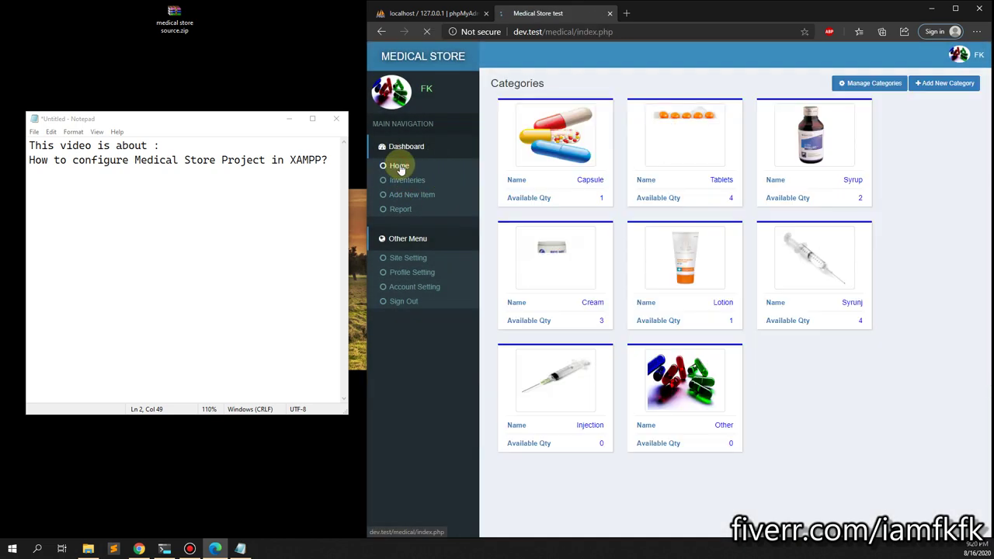
left_click(927, 87)
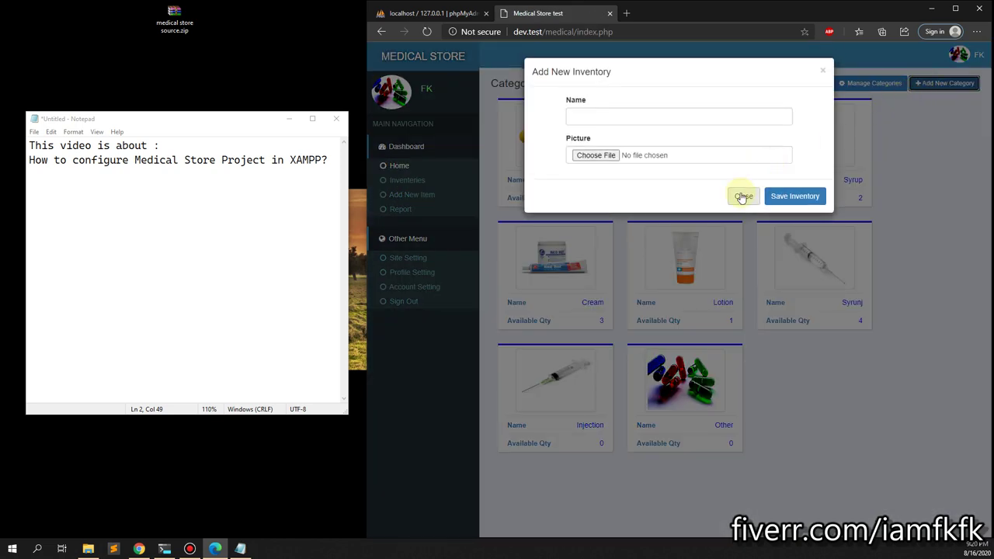
left_click(739, 195)
left_click(405, 200)
left_click(710, 367)
left_click(699, 407)
left_click(415, 287)
left_click(416, 273)
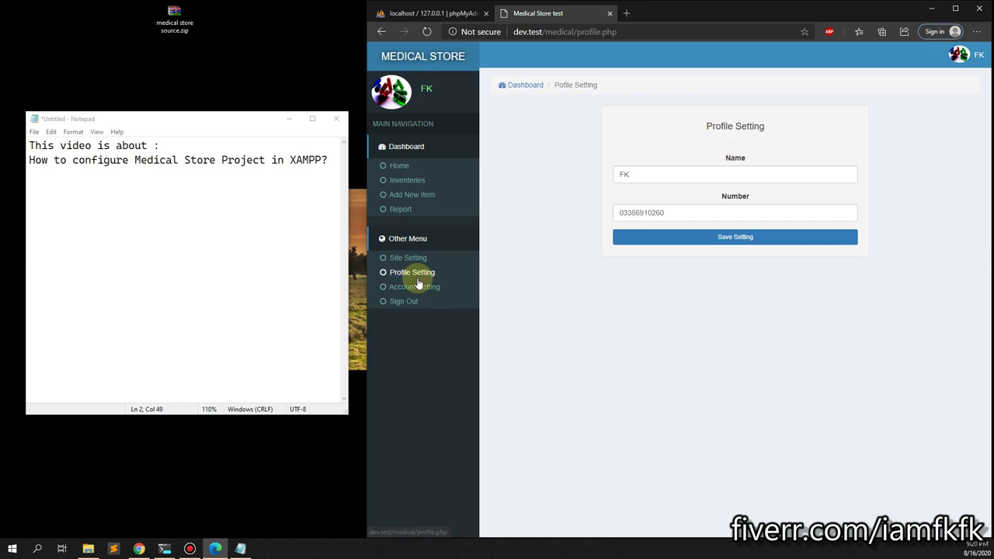
left_click(409, 258)
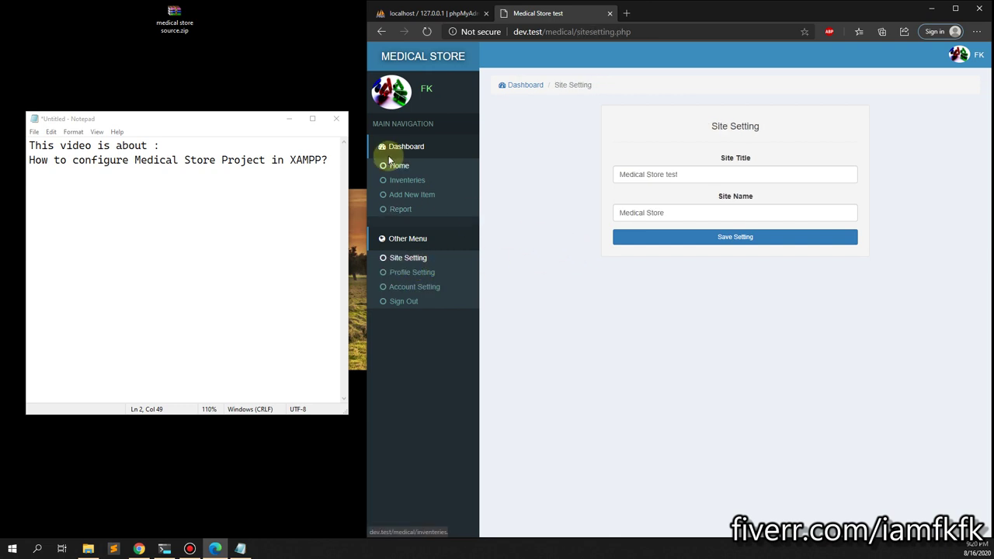
left_click(397, 166)
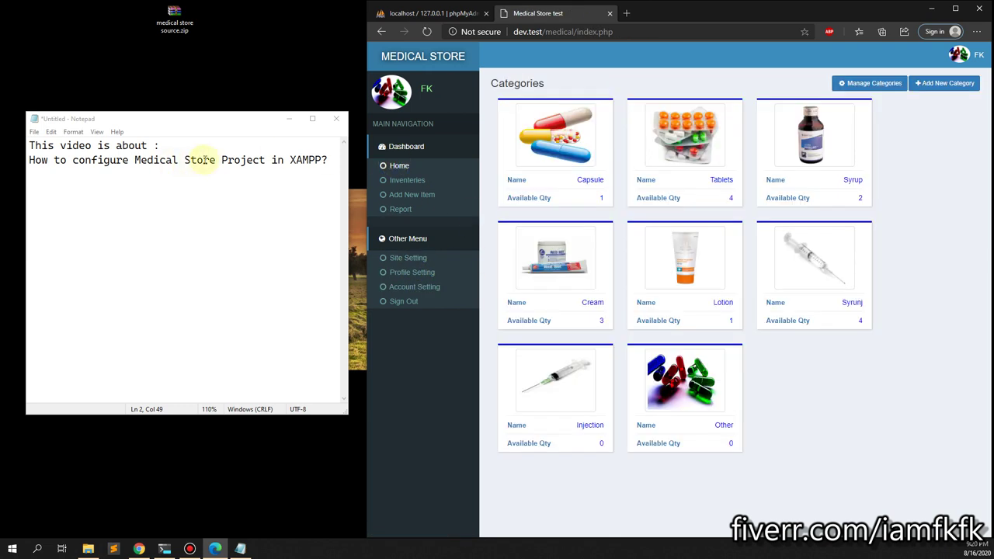
Write 'Download source code and copy it to htdocs/project-folder-name' in the Notepad notes.
left_click(336, 158)
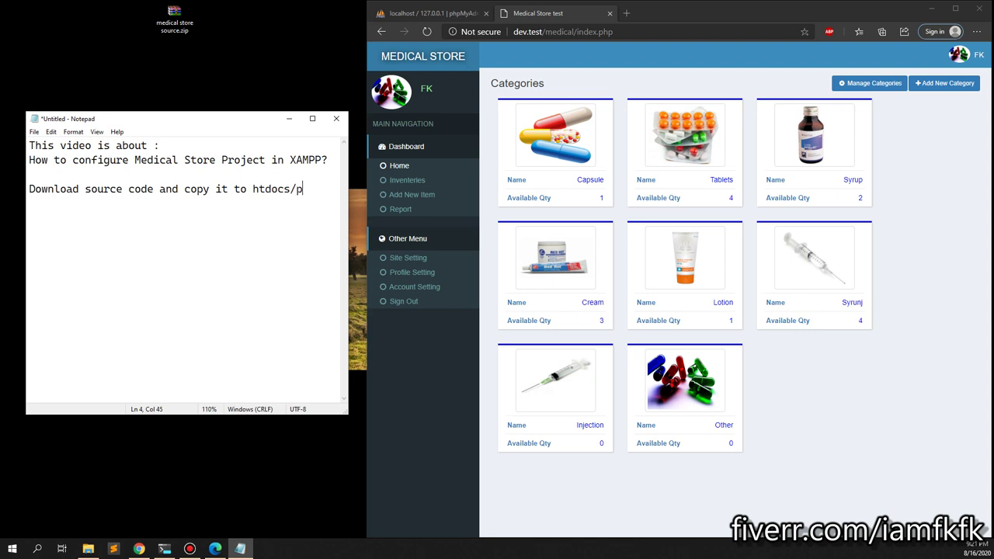
type("ct-folder-name")
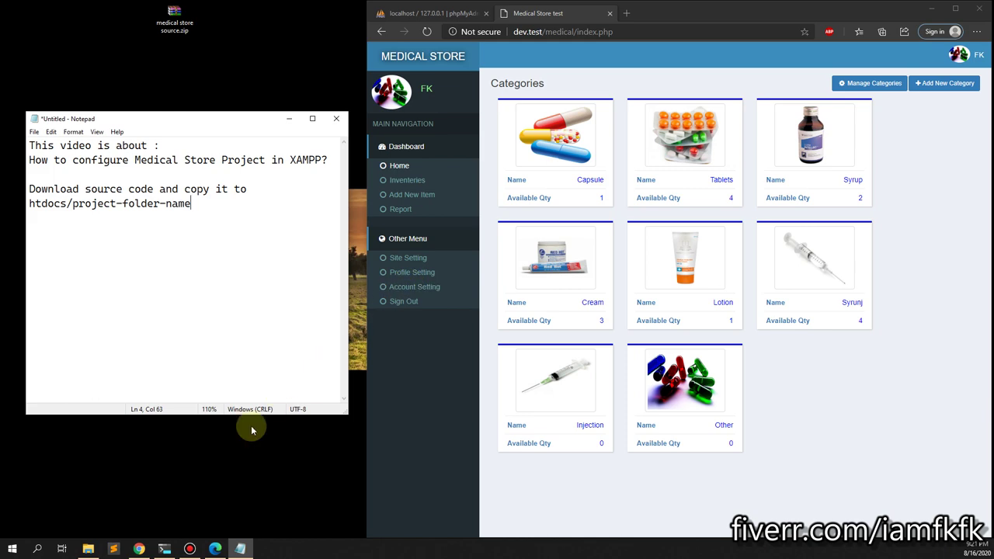
left_click(88, 550)
left_click(88, 549)
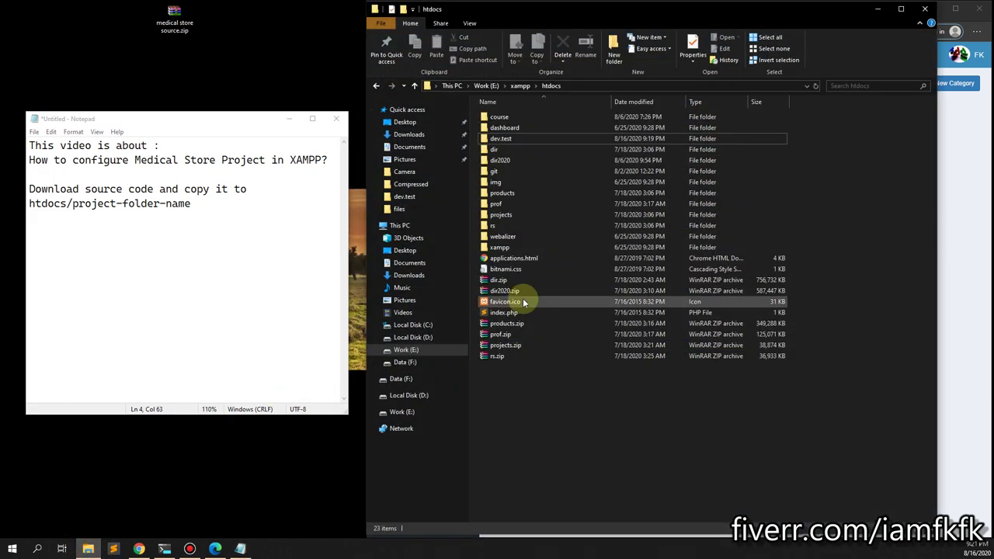
Create a new folder named medical inside xampp\htdocs.
left_click(521, 85)
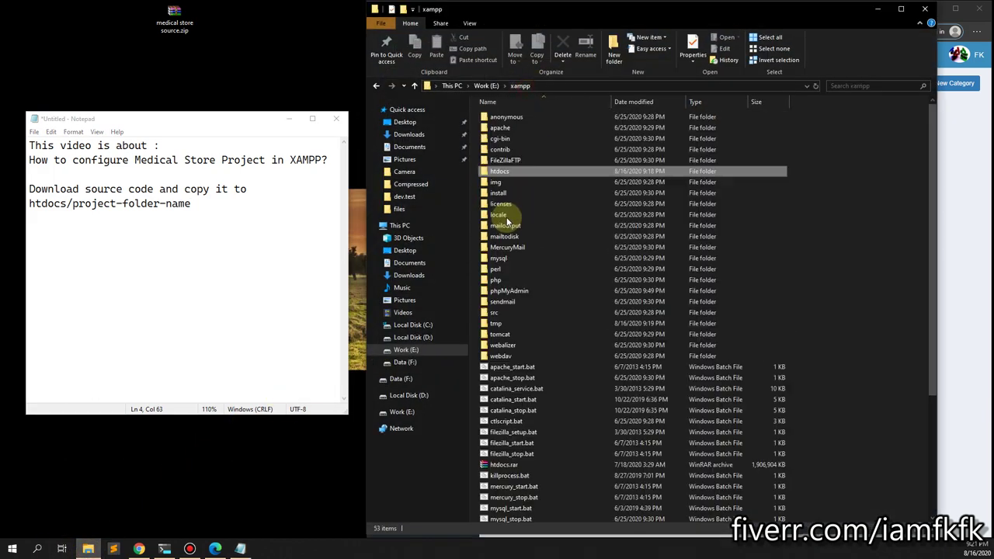
double_click(502, 170)
right_click(595, 422)
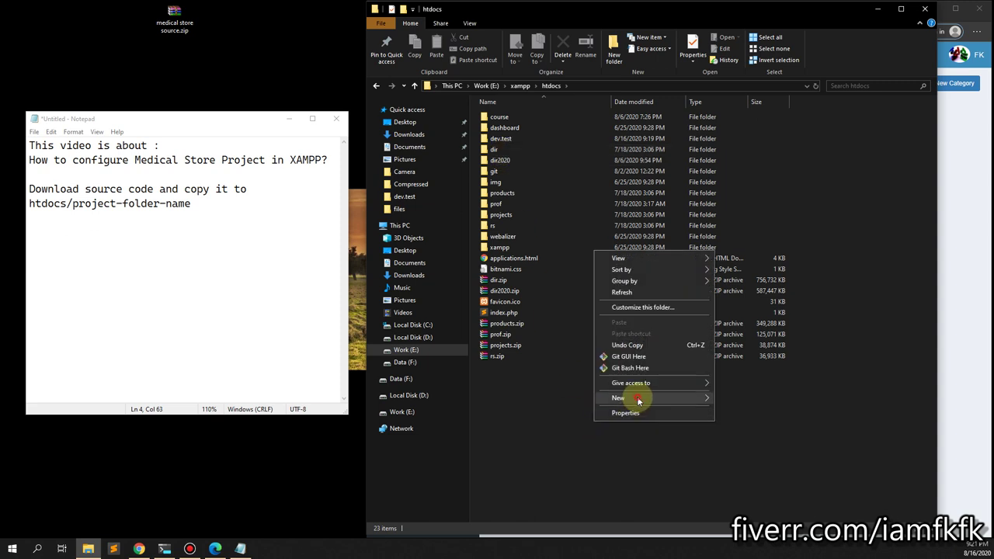
left_click(732, 399)
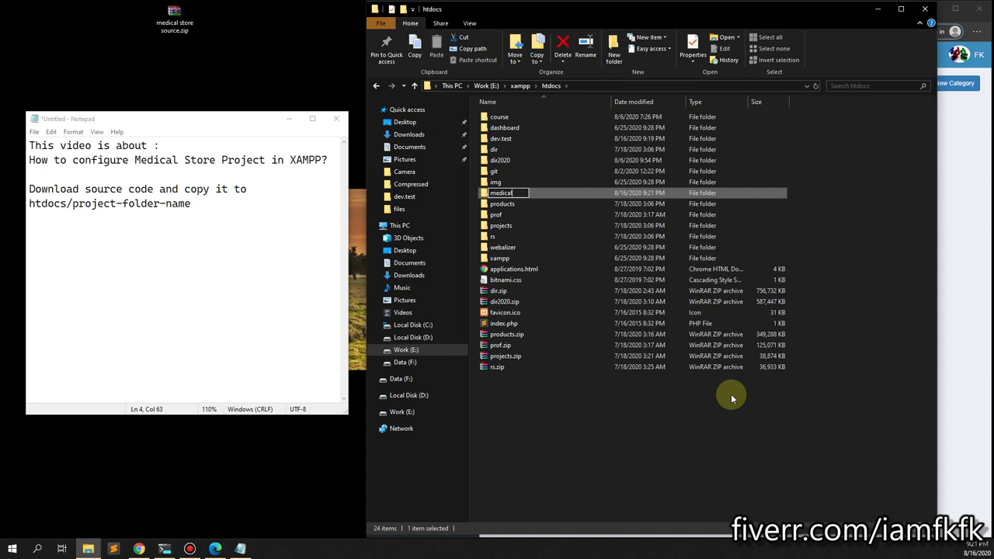
key("Return")
key("Return")
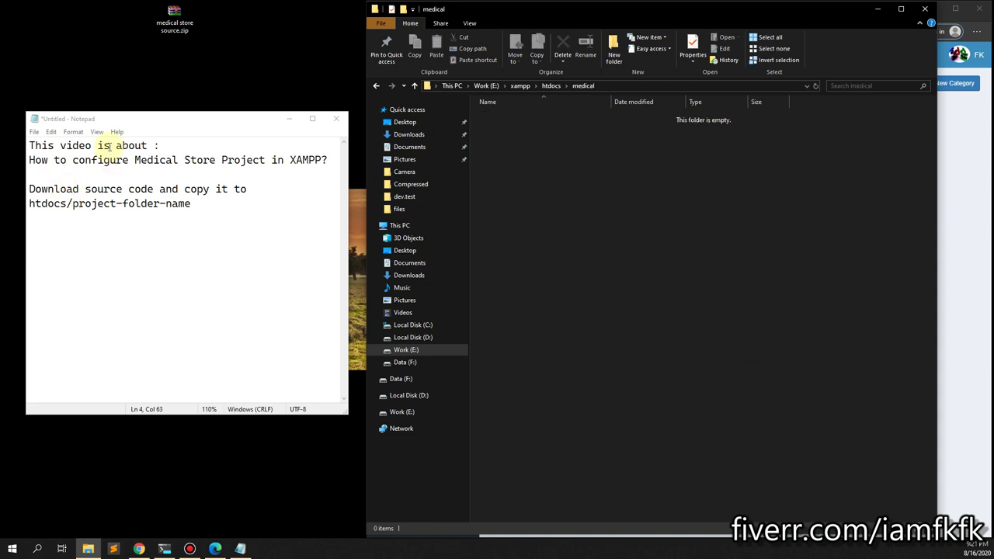
Move the source zip into medical, extract it there, and note 'import store.sql database file'.
left_click_drag(174, 17, 574, 313)
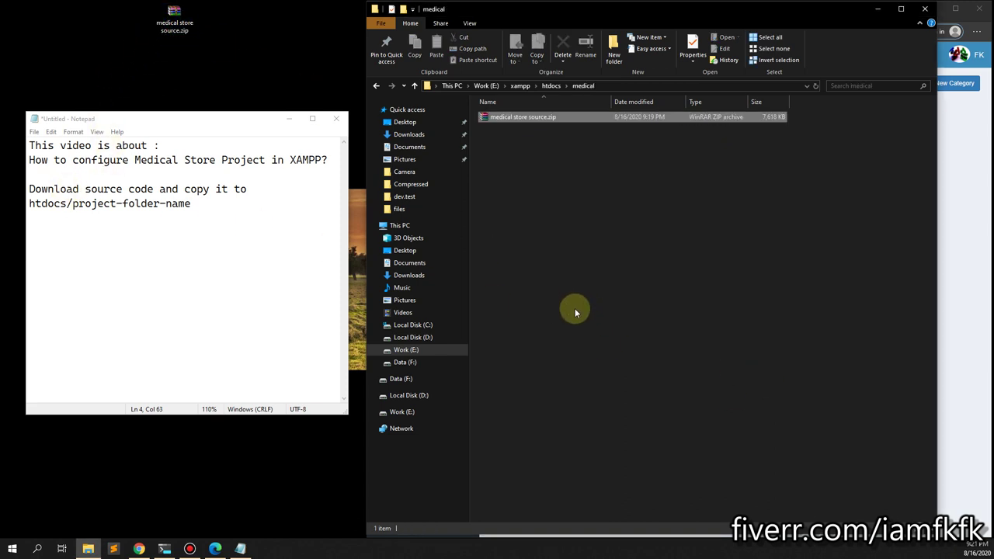
right_click(520, 117)
left_click(542, 163)
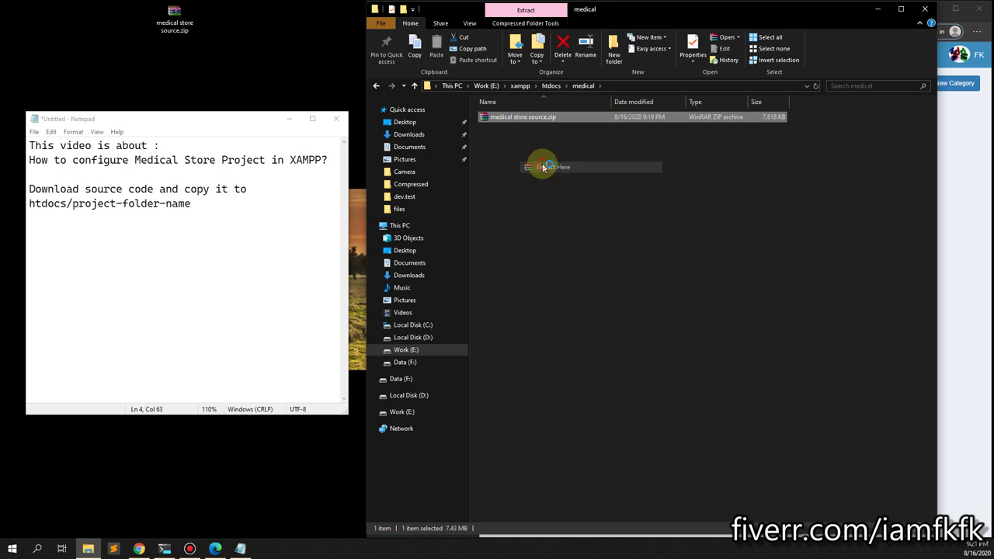
left_click(501, 137)
left_click(220, 210)
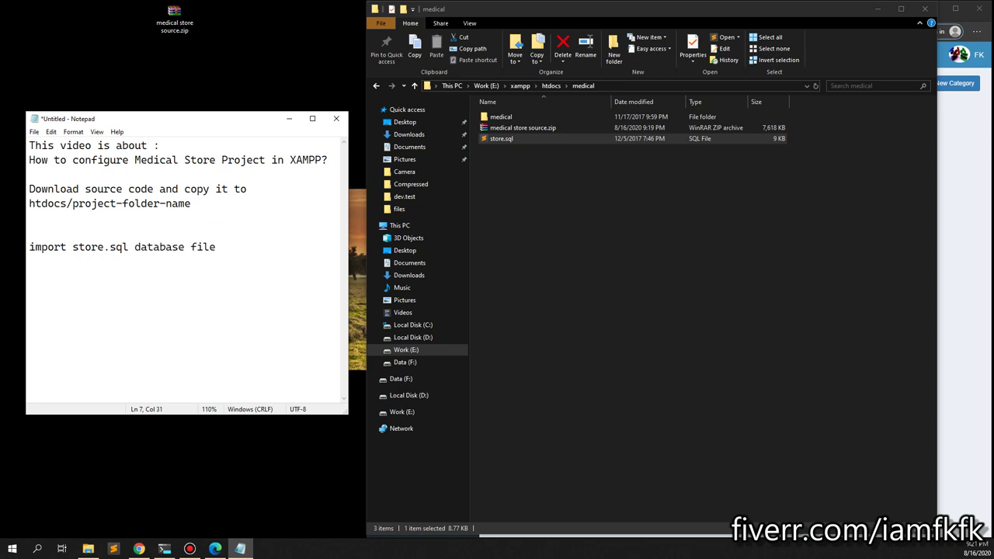
left_click(877, 9)
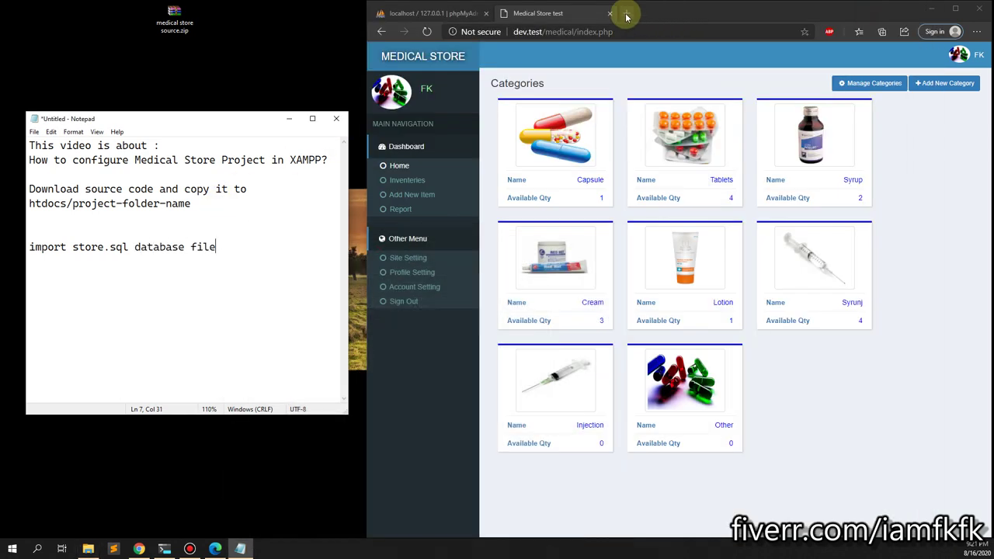
Create a new phpMyAdmin database named store.
left_click(446, 14)
left_click(396, 108)
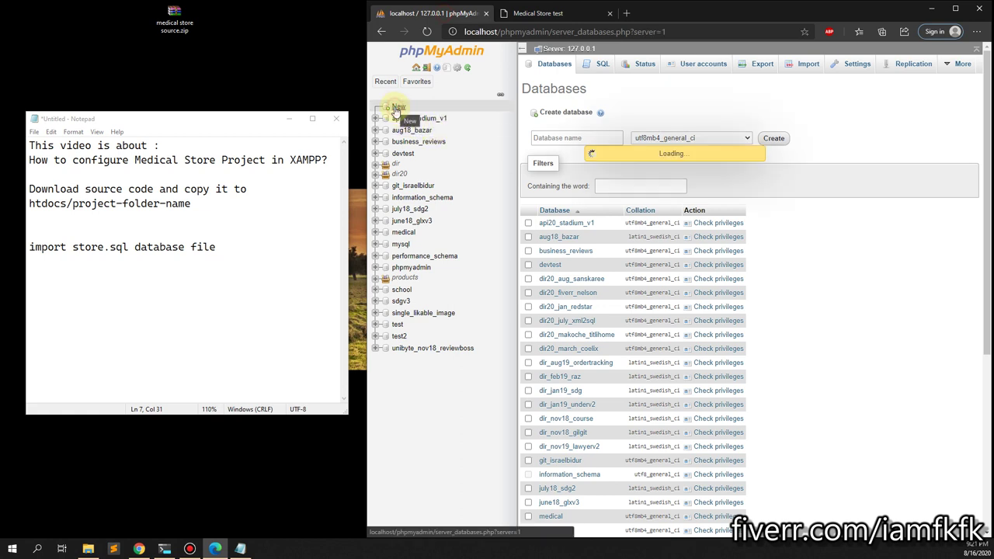
left_click(575, 137)
type("store")
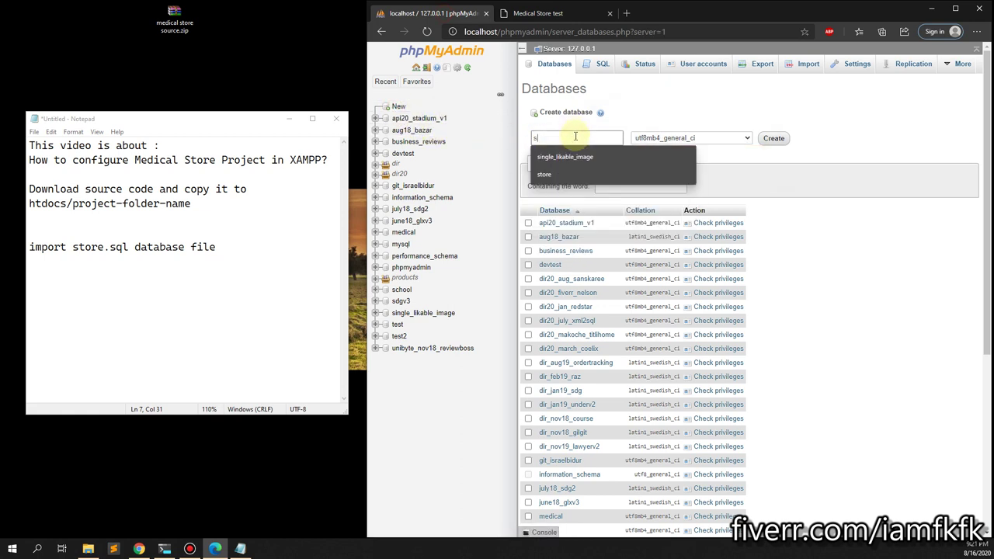
key("Return")
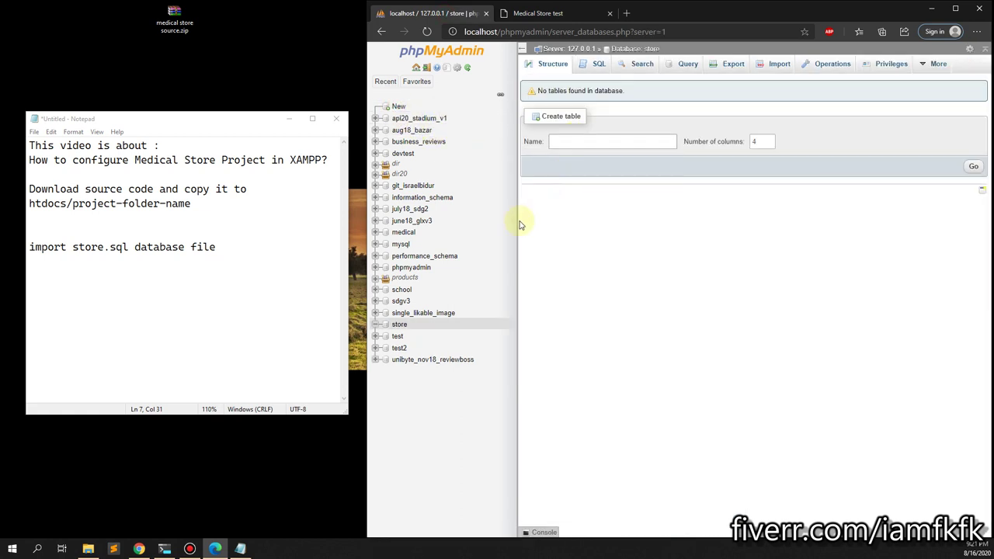
Open the store database's Import page and pick htdocs\medical\store.sql as the file.
left_click(399, 324)
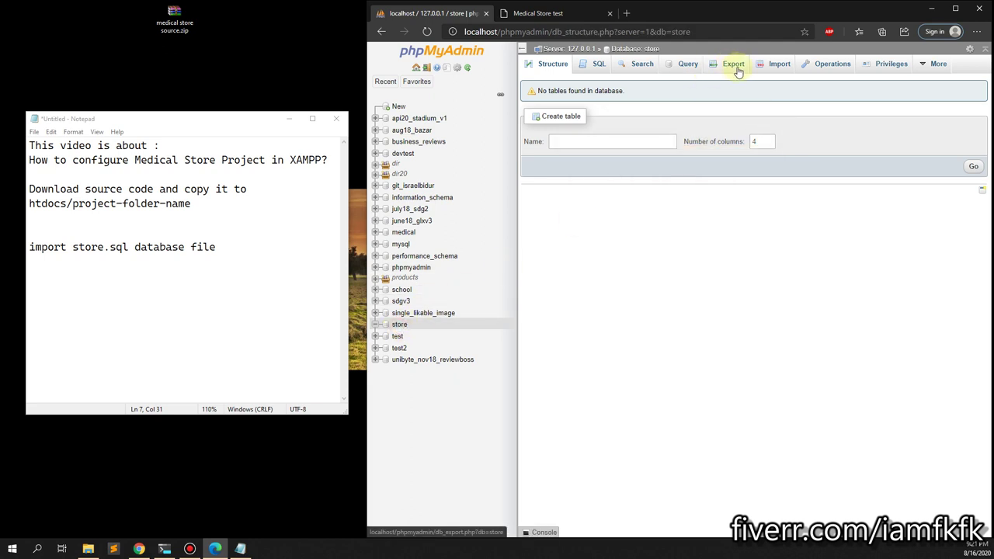
left_click(769, 69)
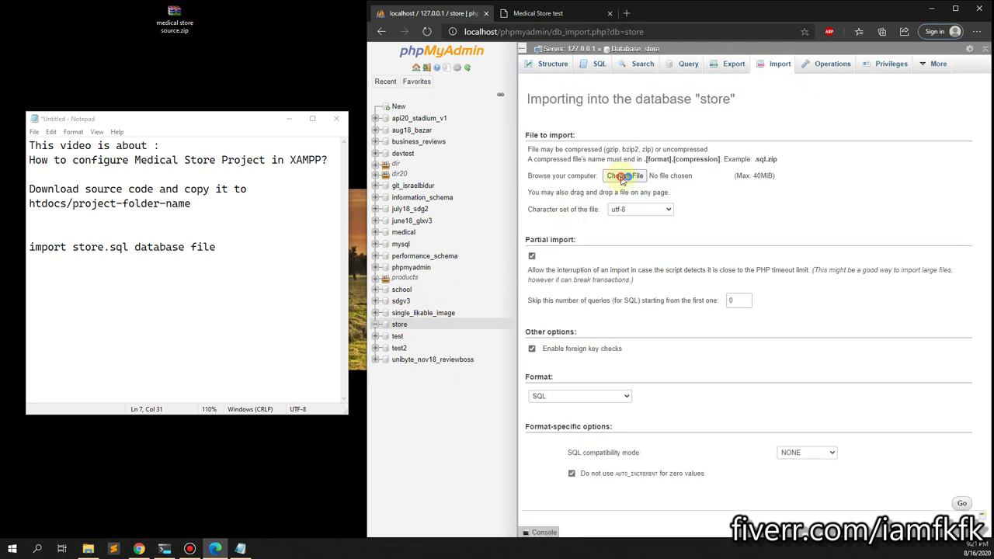
left_click(625, 176)
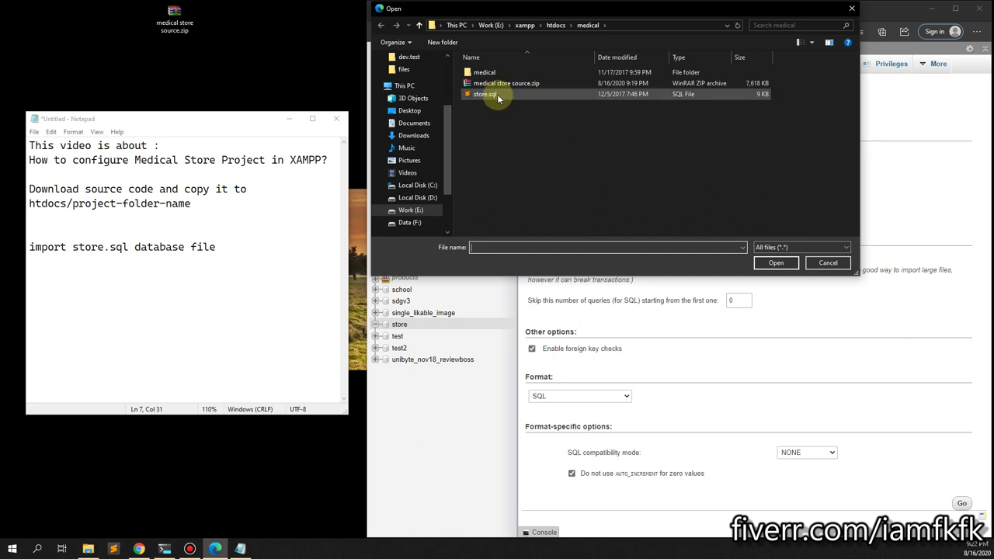
left_click(555, 25)
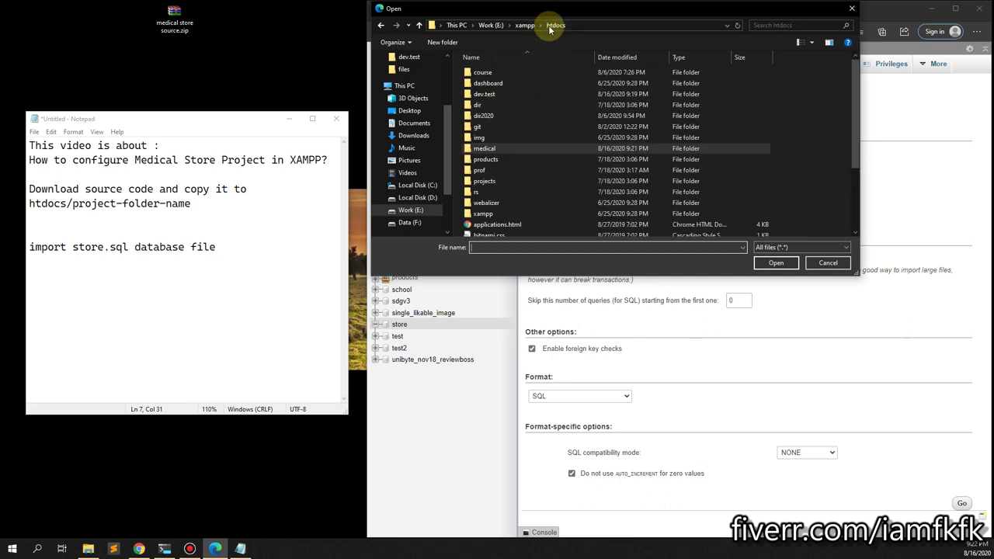
double_click(483, 148)
left_click(488, 94)
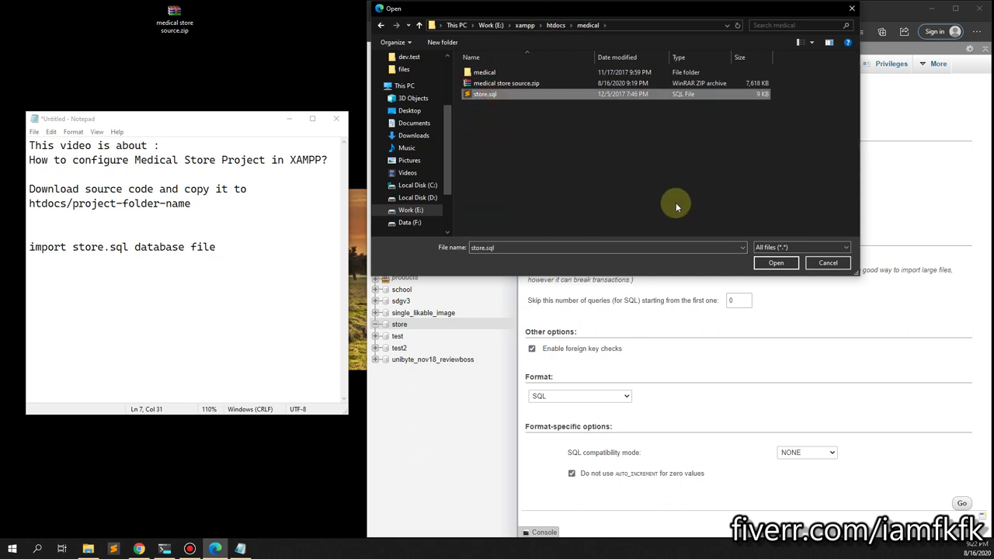
left_click(769, 263)
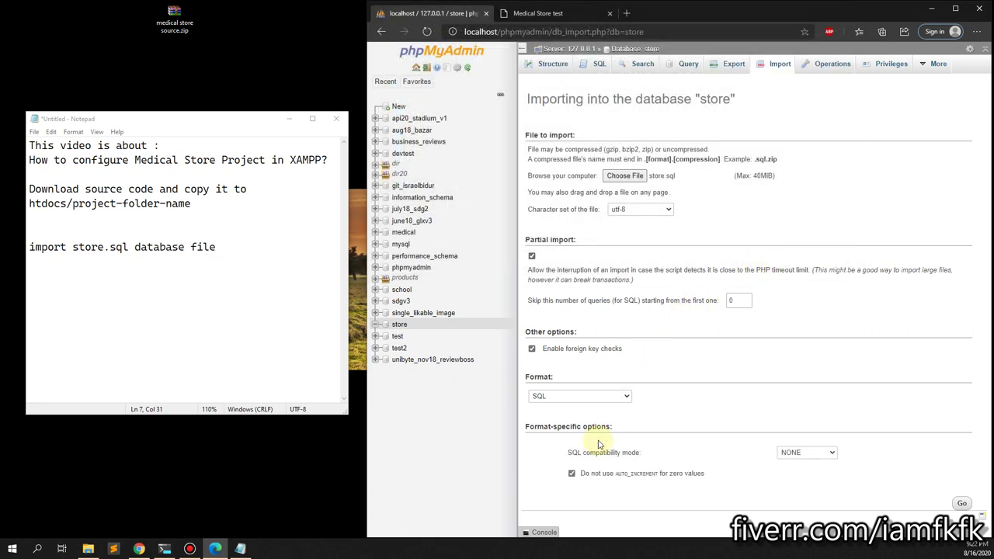
Reselect store.sql from the medical folder and start the import into store.
left_click(622, 175)
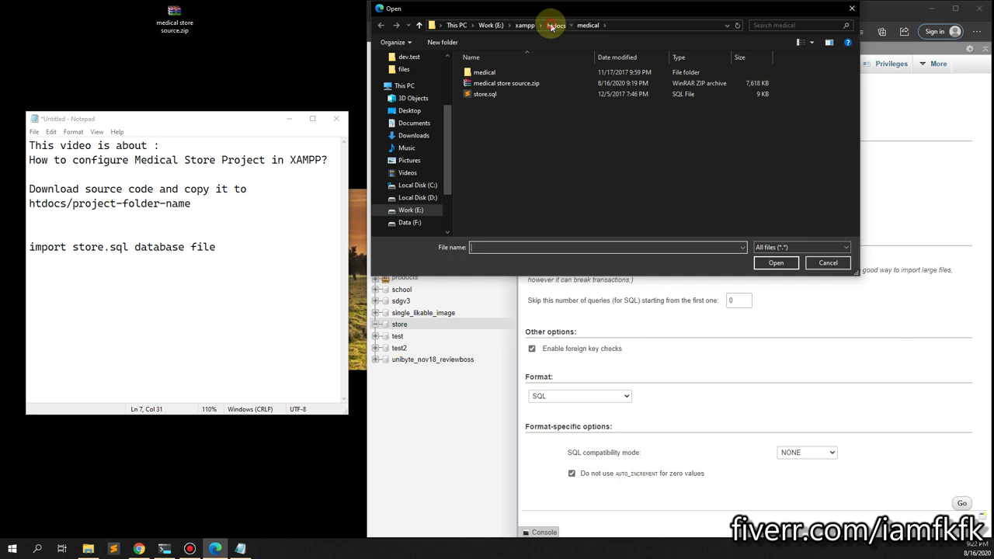
left_click(553, 25)
double_click(494, 149)
left_click(512, 94)
left_click(776, 264)
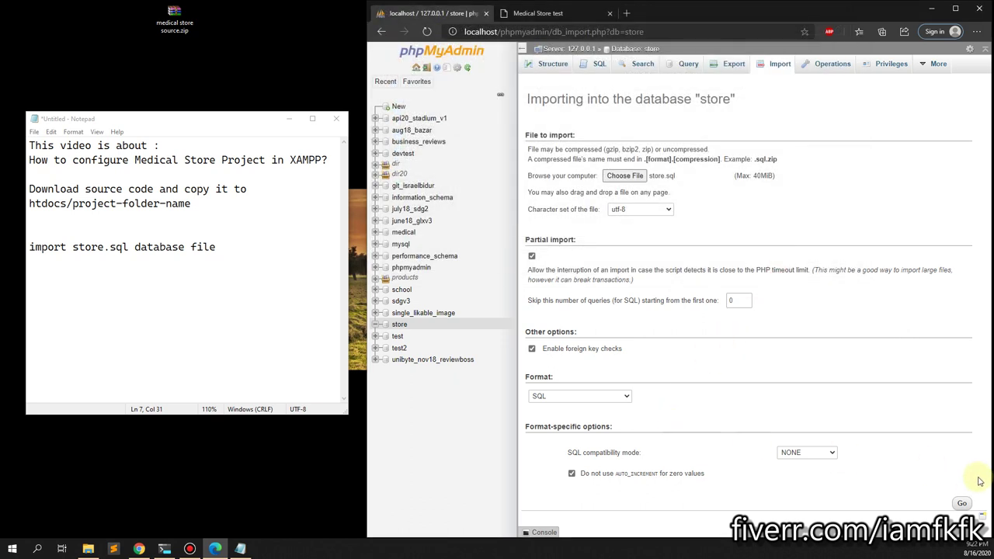
left_click(964, 503)
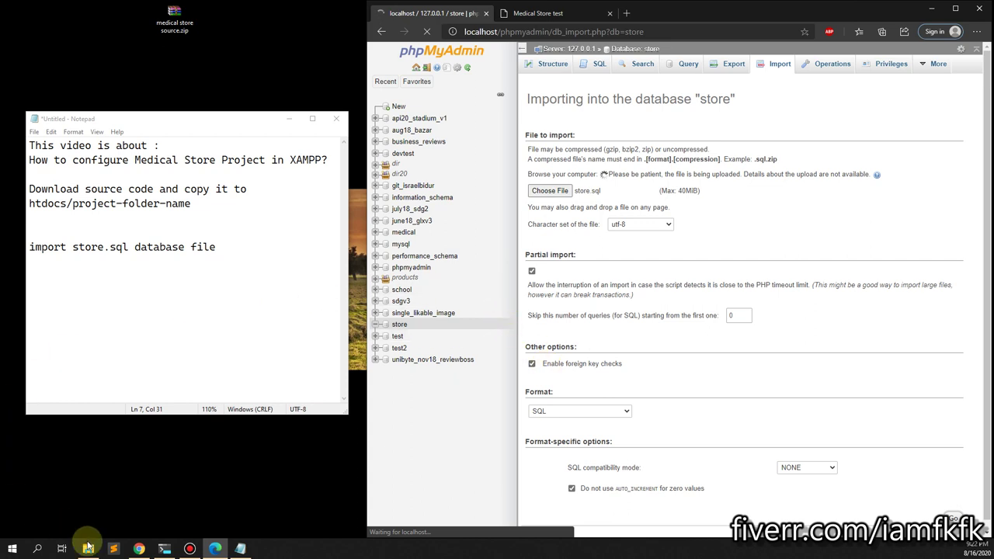
Return to the Notepad notes and the htdocs\medical folder in File Explorer.
mouse_move(241, 550)
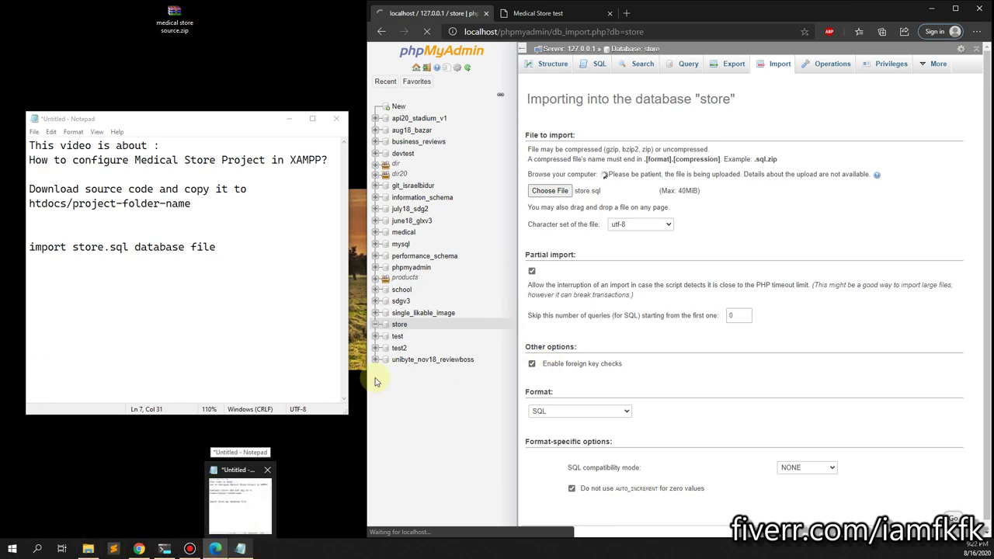
left_click(277, 248)
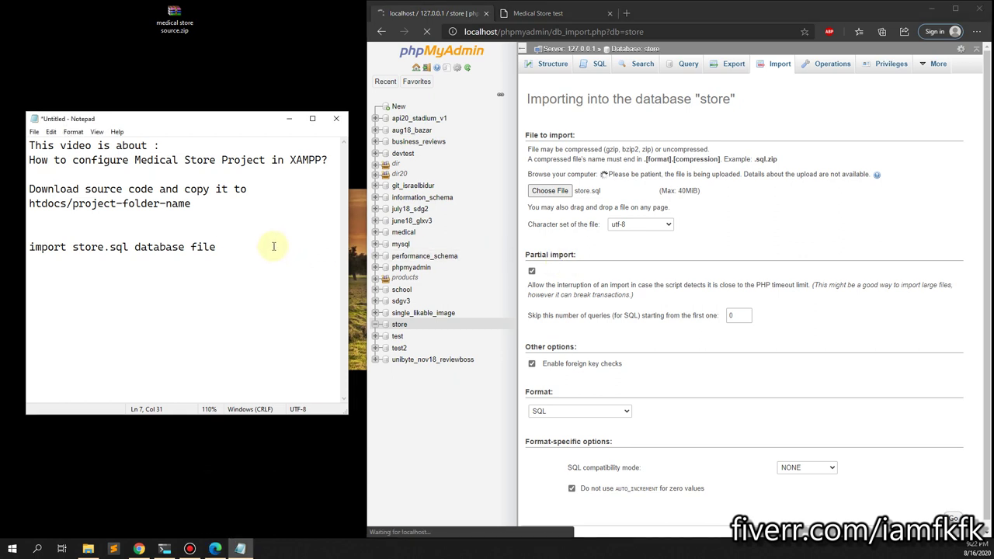
left_click(93, 550)
left_click(512, 128)
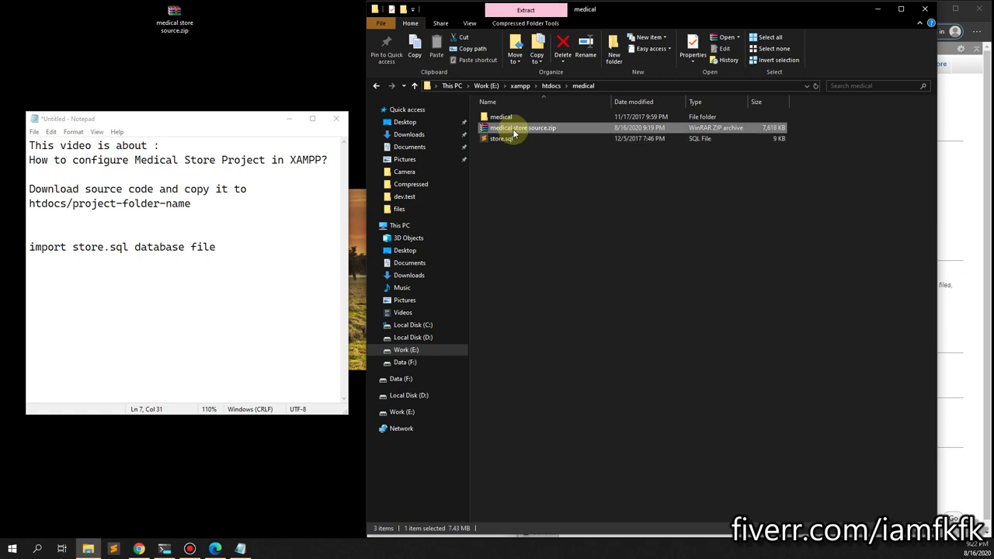
Move all files from the inner medical folder up into htdocs\medical.
double_click(501, 118)
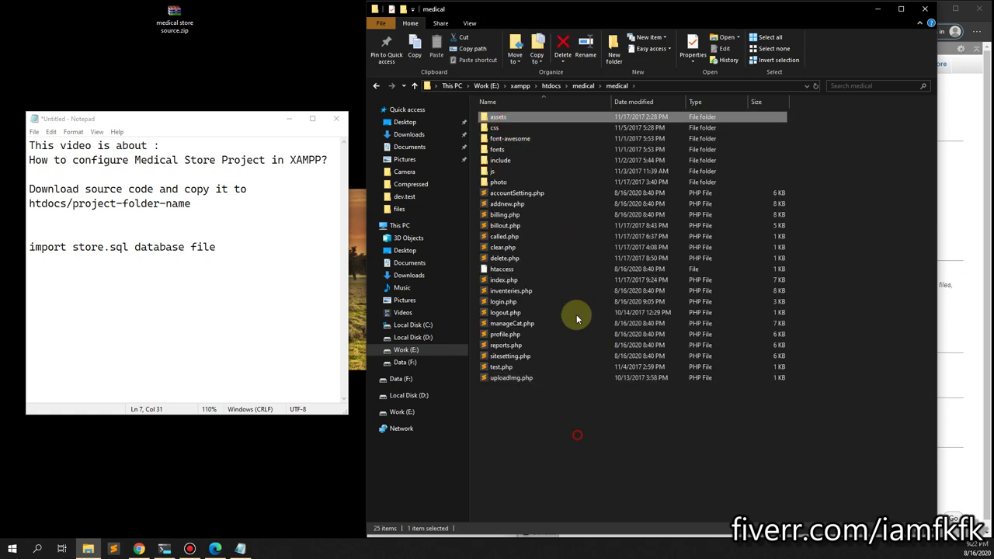
key("ctrl+a")
left_click_drag(575, 119, 583, 85)
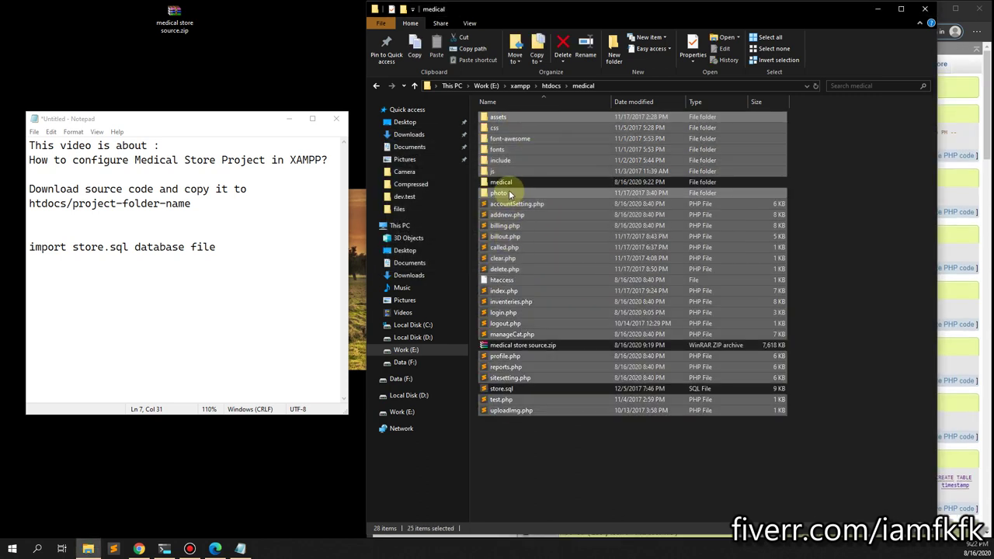
Delete the empty inner medical folder and note 'open project in notpad ++ or sublime or your IDE'.
left_click(507, 182)
right_click(509, 183)
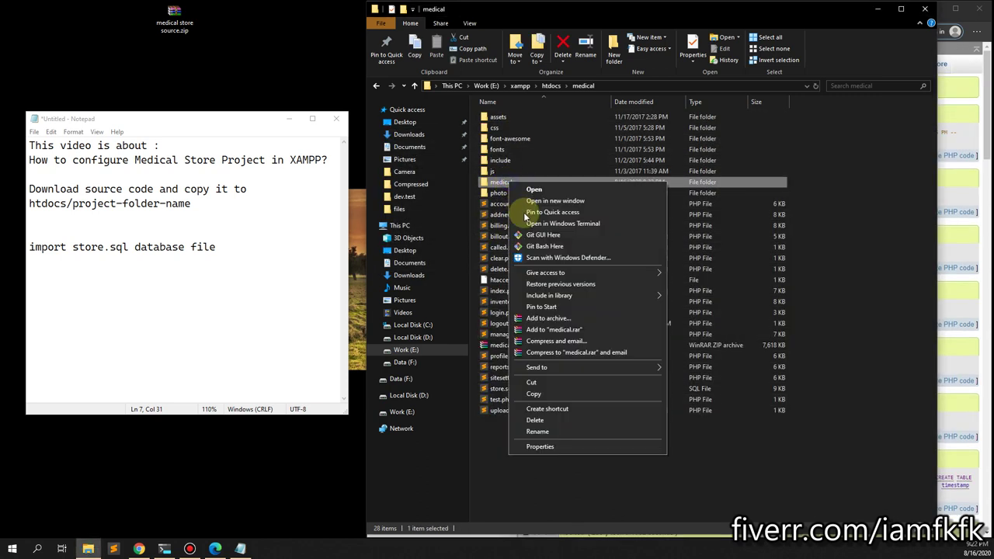
left_click(548, 420)
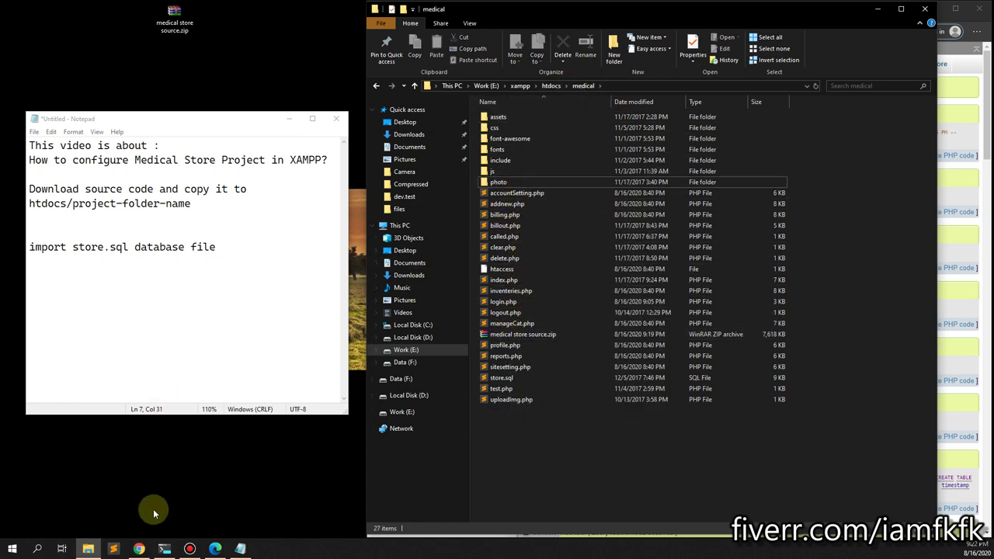
left_click(251, 242)
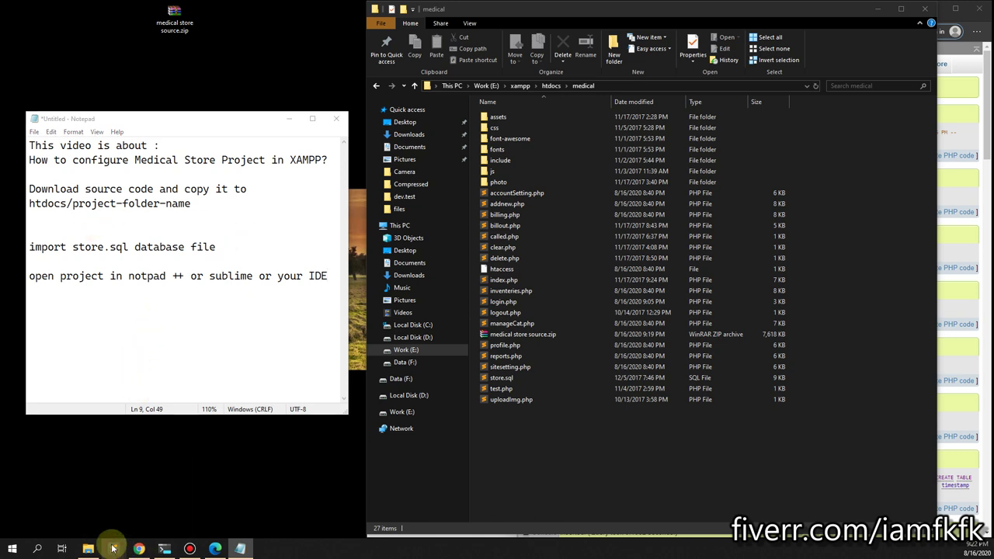
left_click(114, 548)
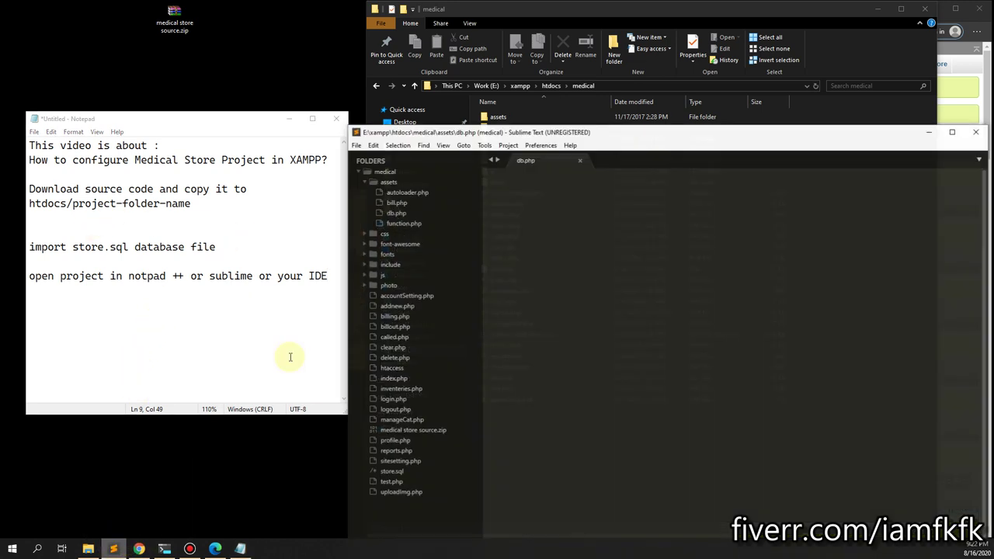
Open htdocs\medical as a project folder in Sublime Text.
left_click(356, 145)
left_click(384, 180)
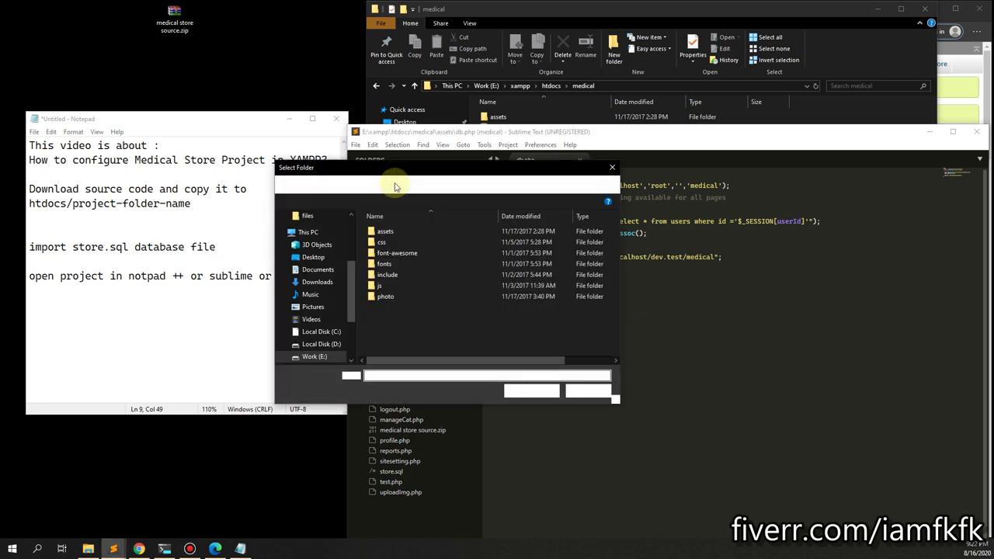
left_click(390, 184)
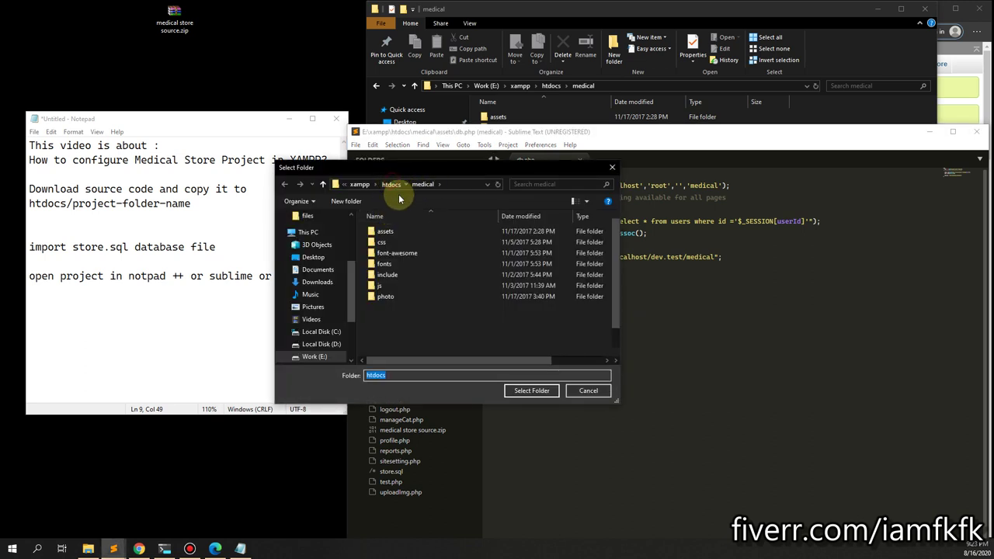
double_click(388, 307)
left_click(521, 391)
left_click(973, 132)
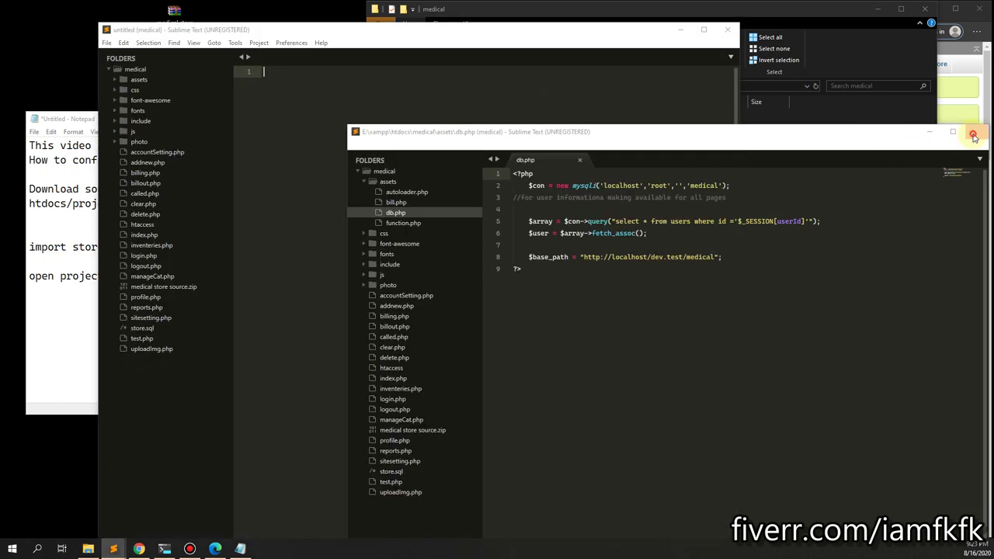
left_click(704, 29)
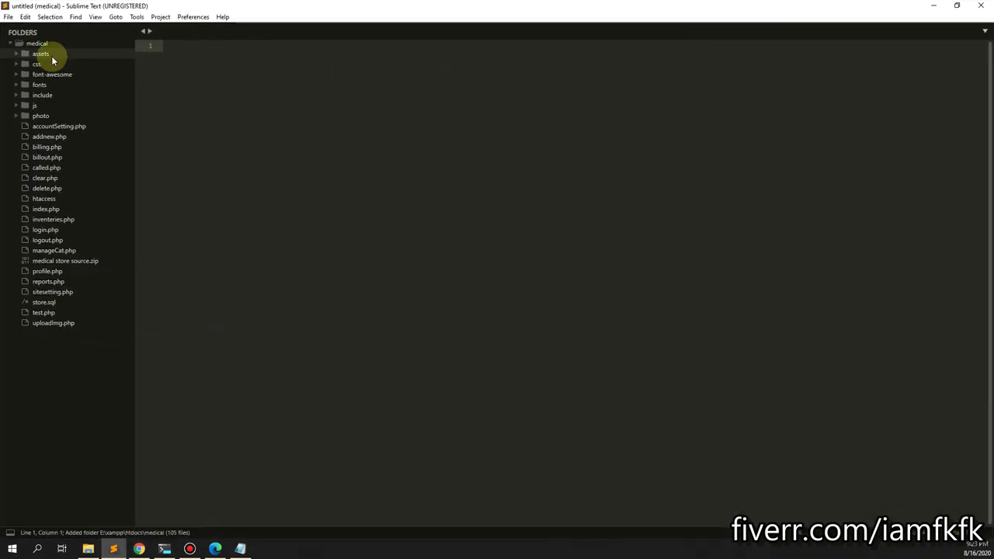
left_click(44, 54)
left_click_drag(189, 9, 546, 26)
left_click(428, 100)
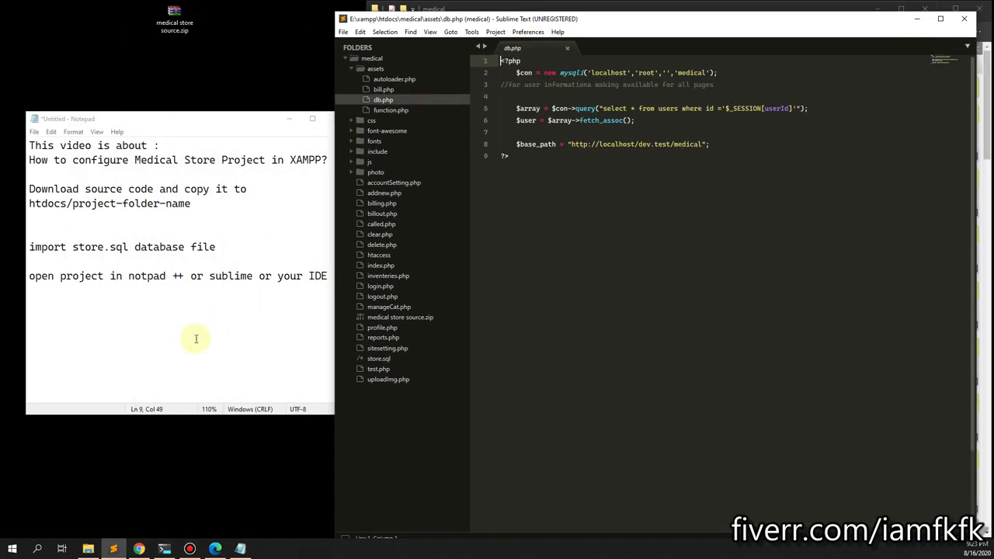
left_click(328, 275)
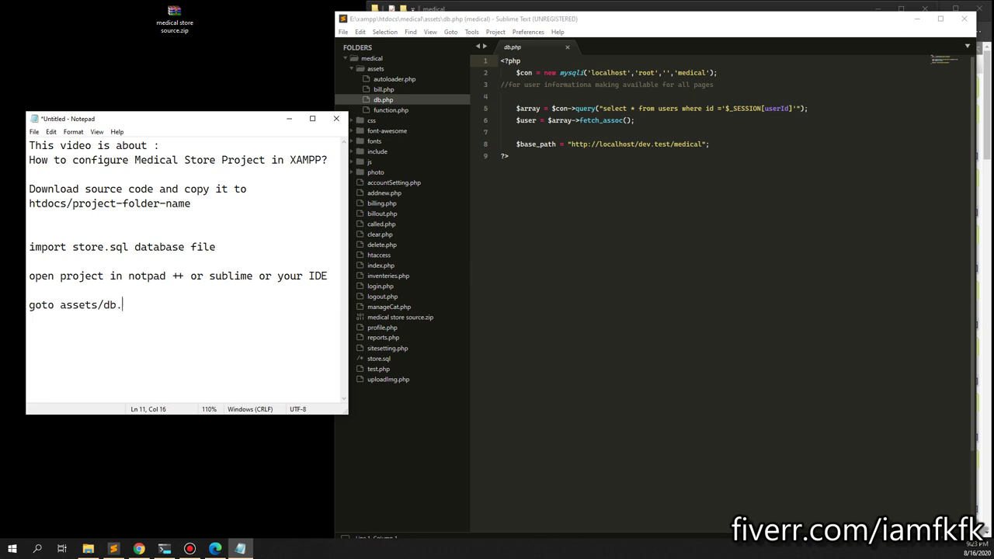
mouse_move(701, 144)
left_mouse_down()
mouse_move(603, 145)
mouse_move(694, 145)
left_mouse_up()
left_click(599, 146)
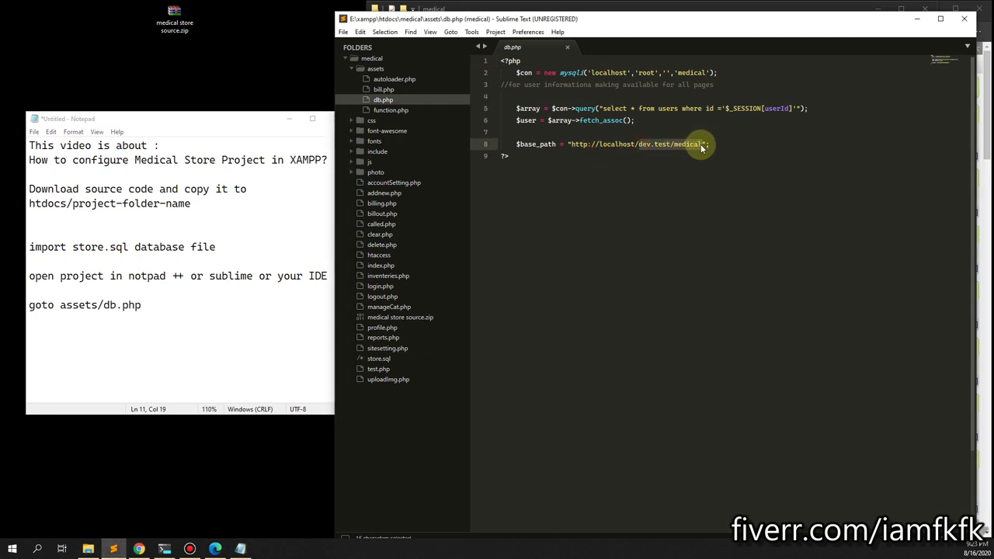
type("medica")
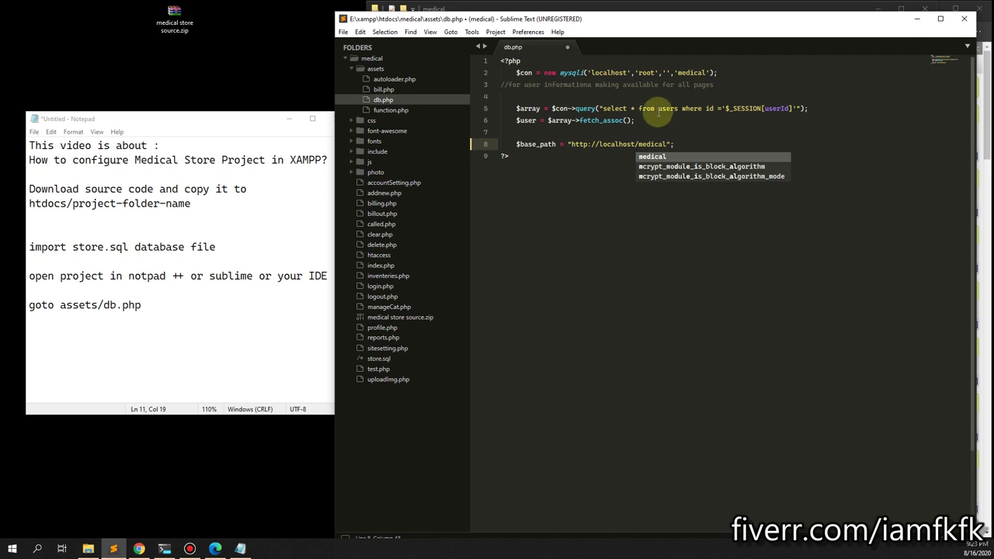
Change the database name in the mysqli connection from medical to store.
double_click(690, 72)
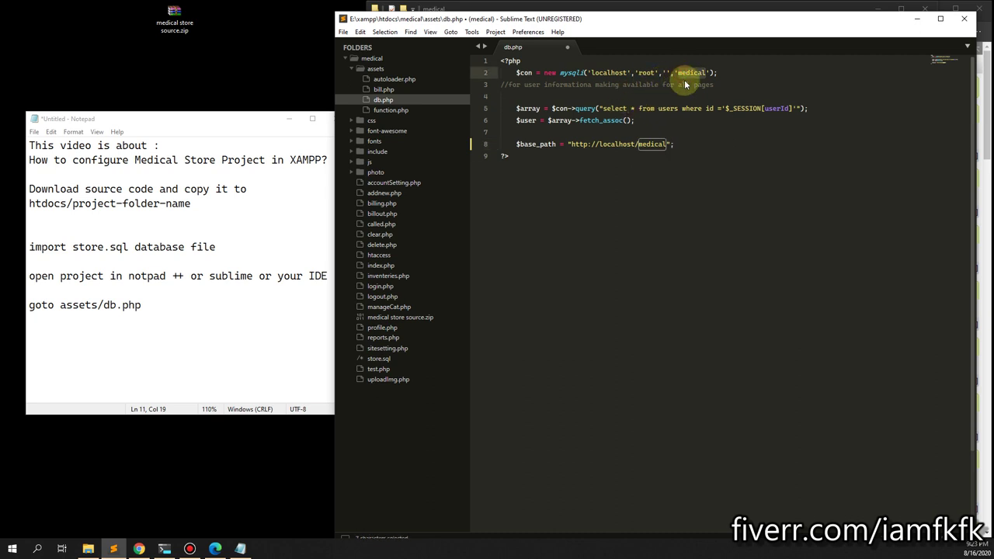
type("sit")
key("BackSpace")
key("BackSpace")
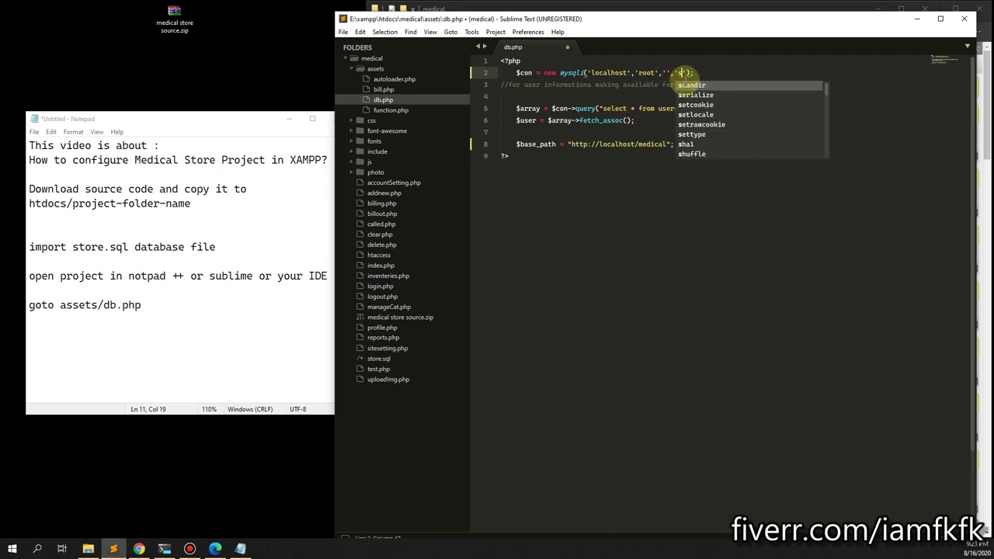
type("tore")
left_click(658, 72)
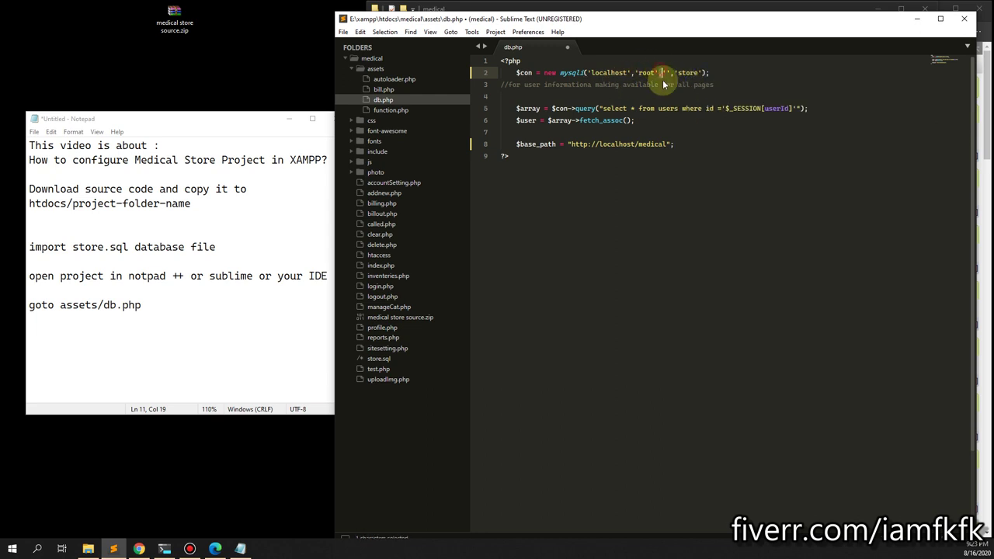
Add the note 'set database name & base_path' in Notepad and save db.php.
left_click(174, 310)
key("Return")
key("Return")
type("set database name")
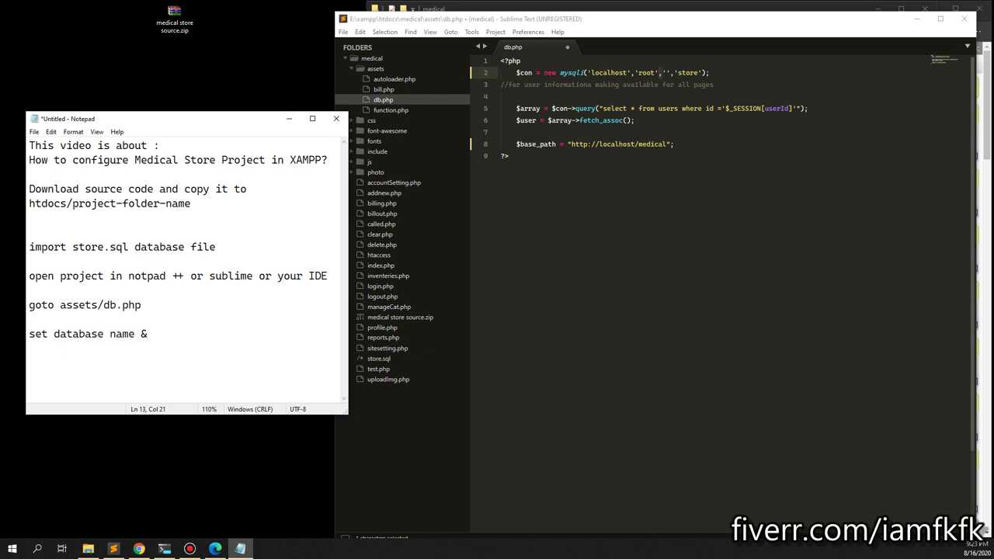
type(" & base_path")
left_click(699, 215)
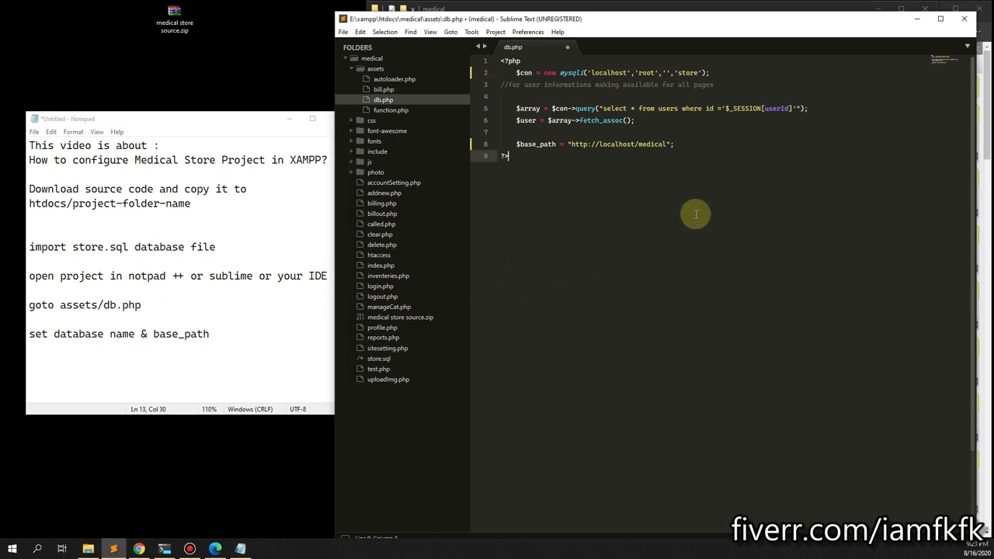
key("ctrl+s")
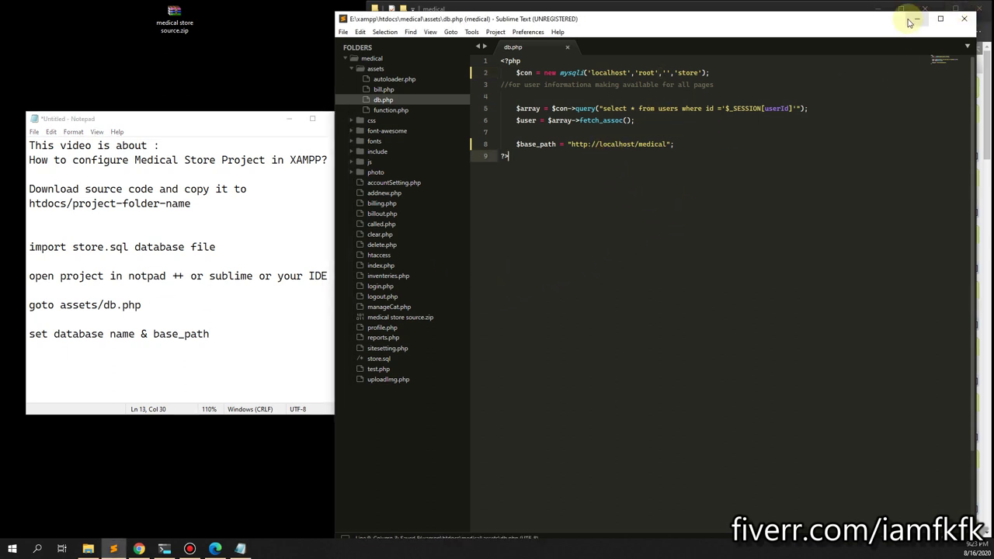
left_click(917, 19)
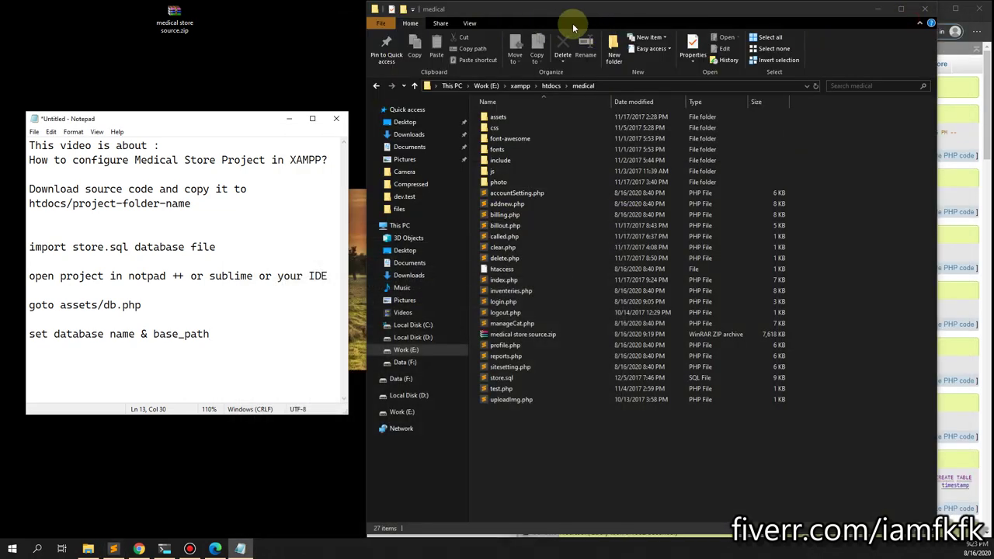
Load localhost/medical in the browser to reach the Medical Store login page.
left_click(919, 11)
left_click(575, 16)
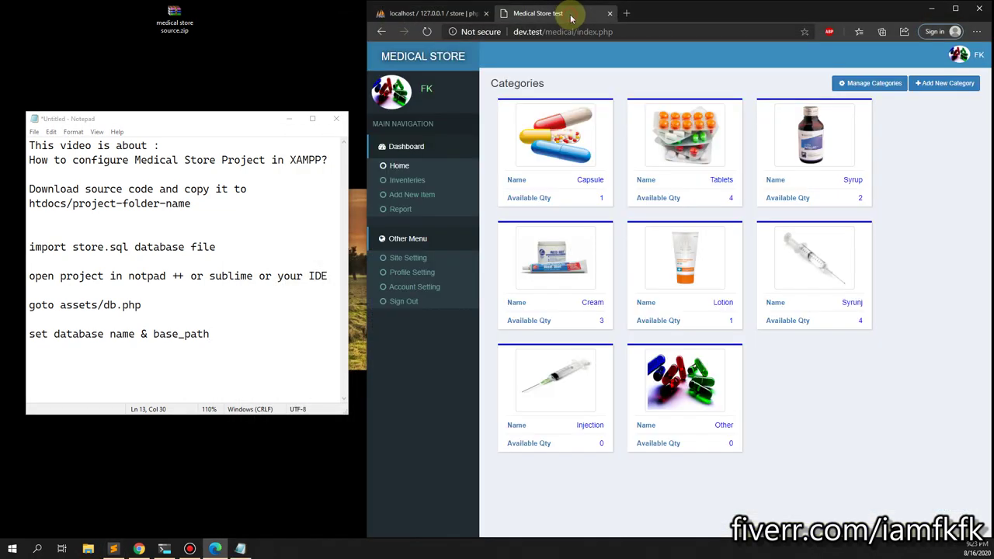
left_click(529, 32)
type("localhost/d")
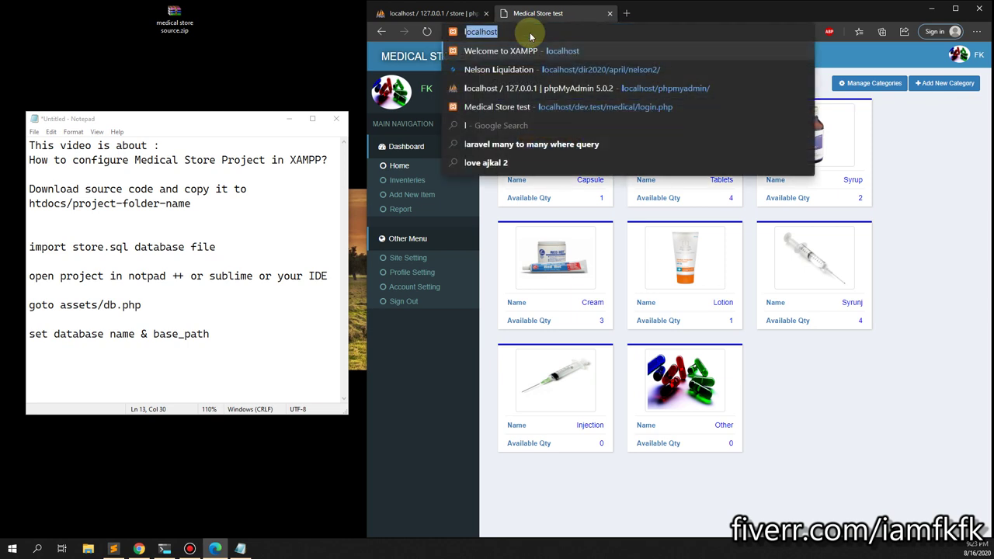
key("BackSpace")
key("BackSpace")
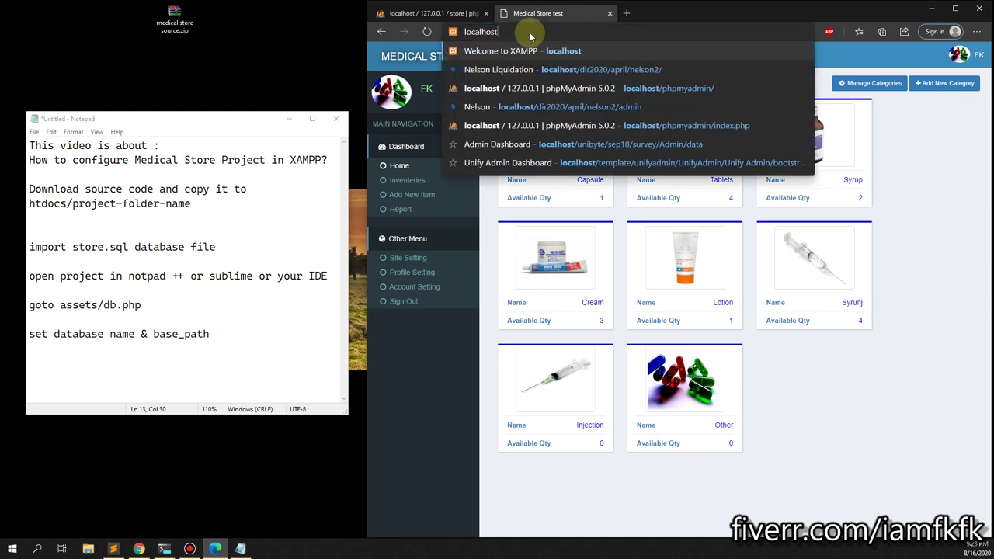
type("medical")
key("Return")
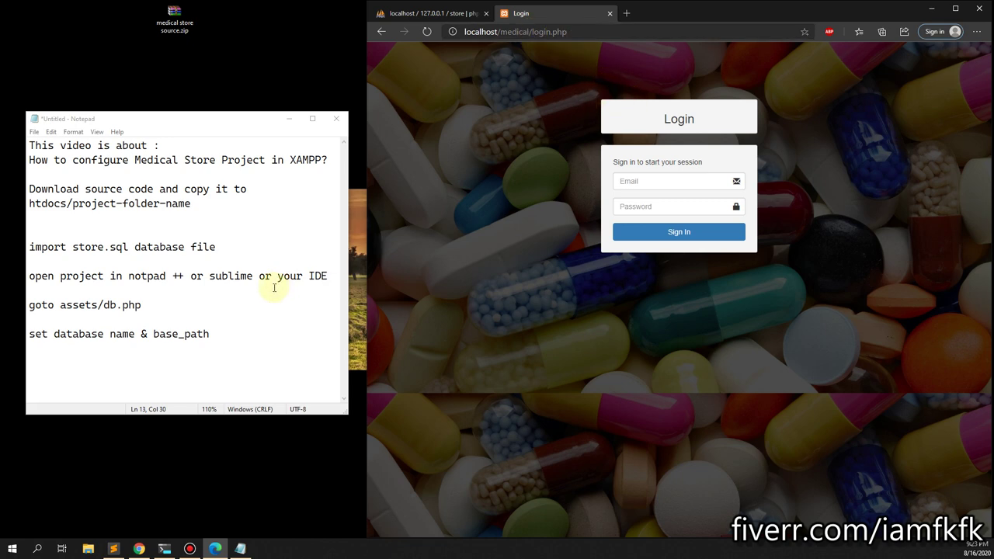
left_click(658, 183)
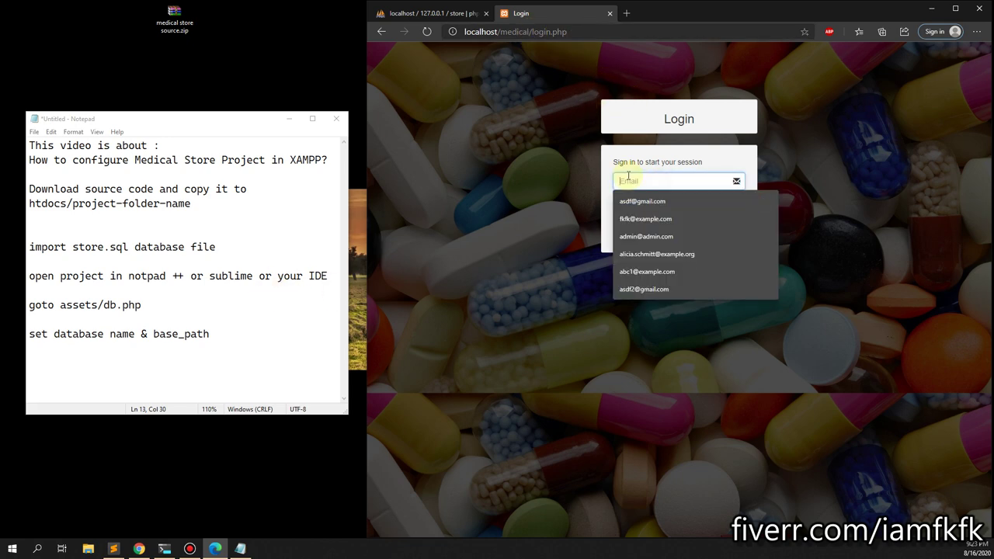
Add a 'username :' line to the notes and open the store users table in phpMyAdmin.
left_click(236, 333)
key("Return")
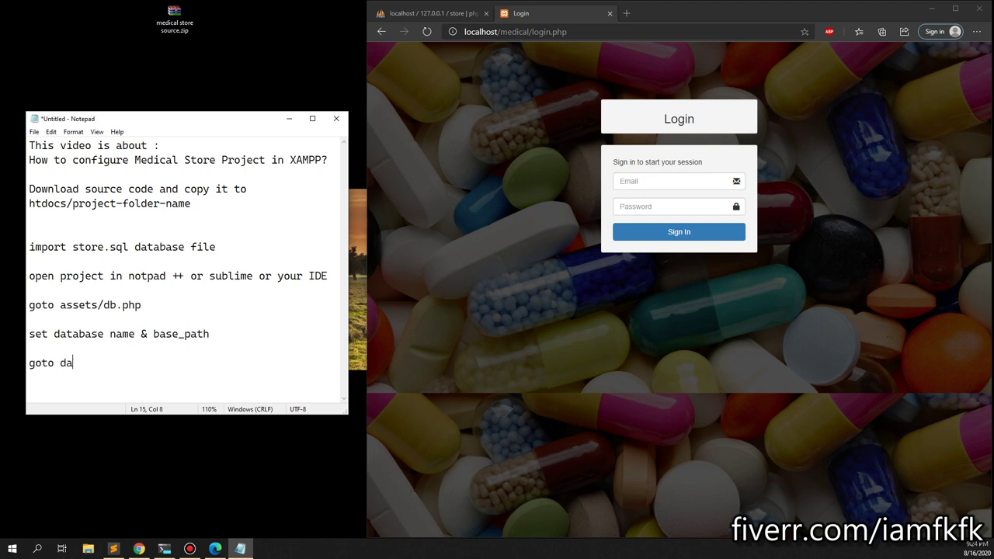
key("BackSpace")
key("BackSpace")
key("BackSpace")
key("BackSpace")
type("name :")
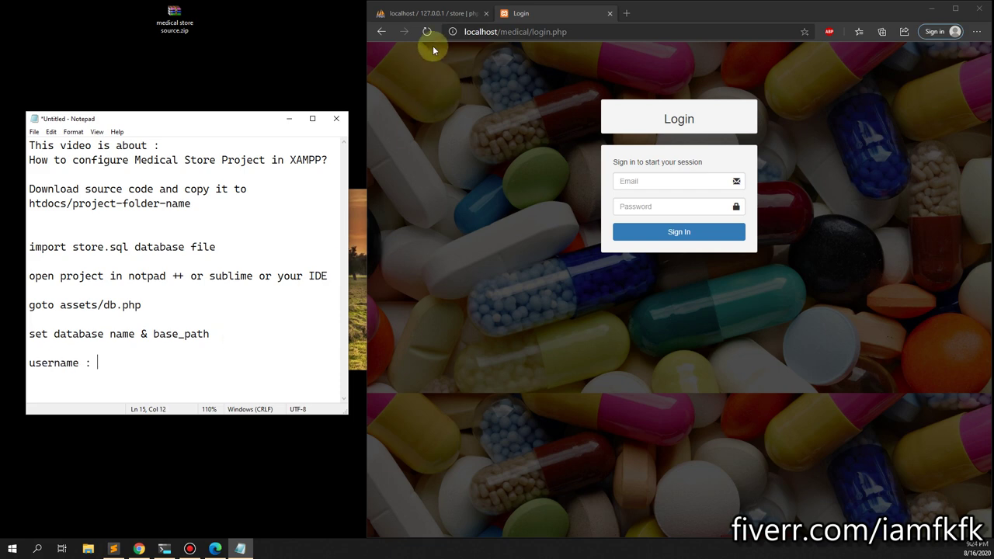
left_click(428, 14)
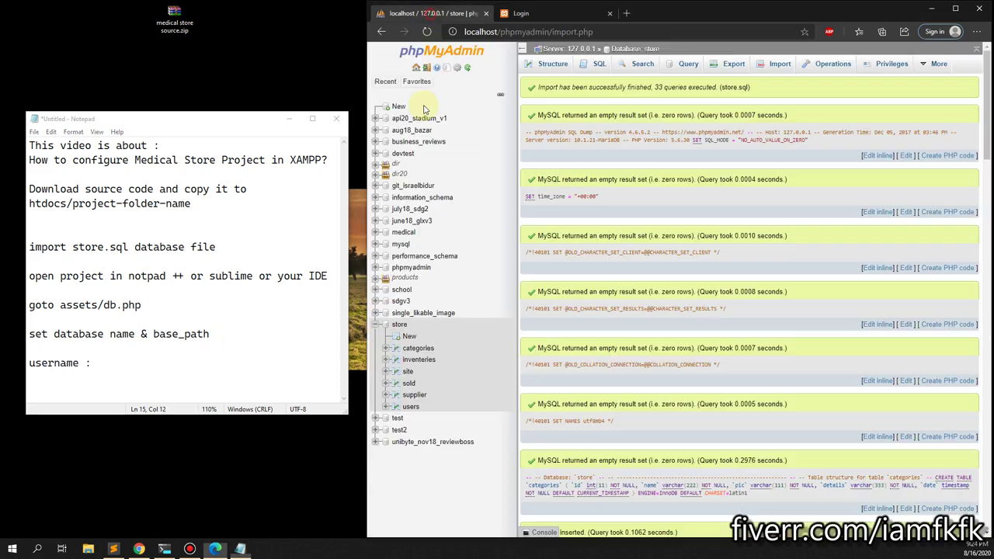
left_click(410, 407)
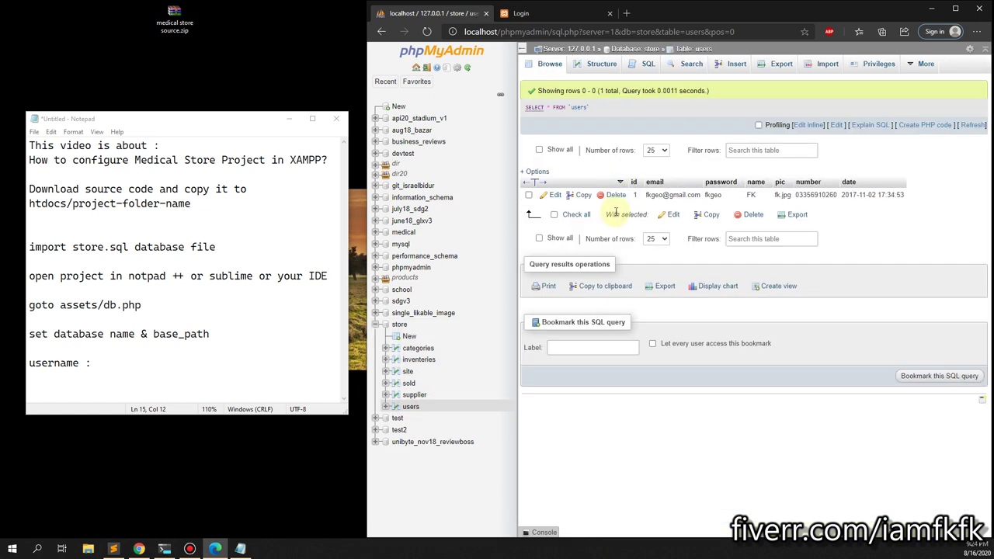
Edit the single user's email to the admin address and replace its password inline.
double_click(656, 194)
type("admin@admin.com")
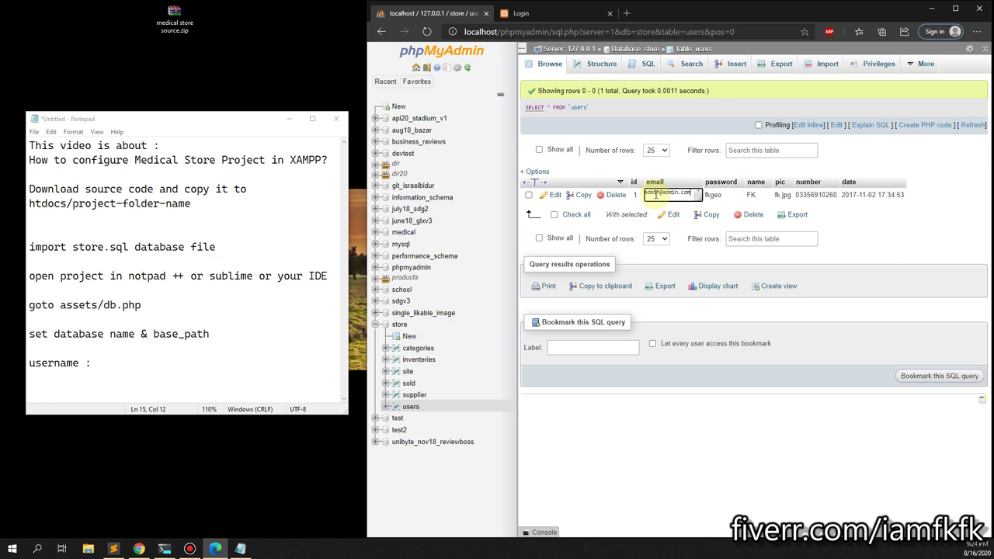
key("Return")
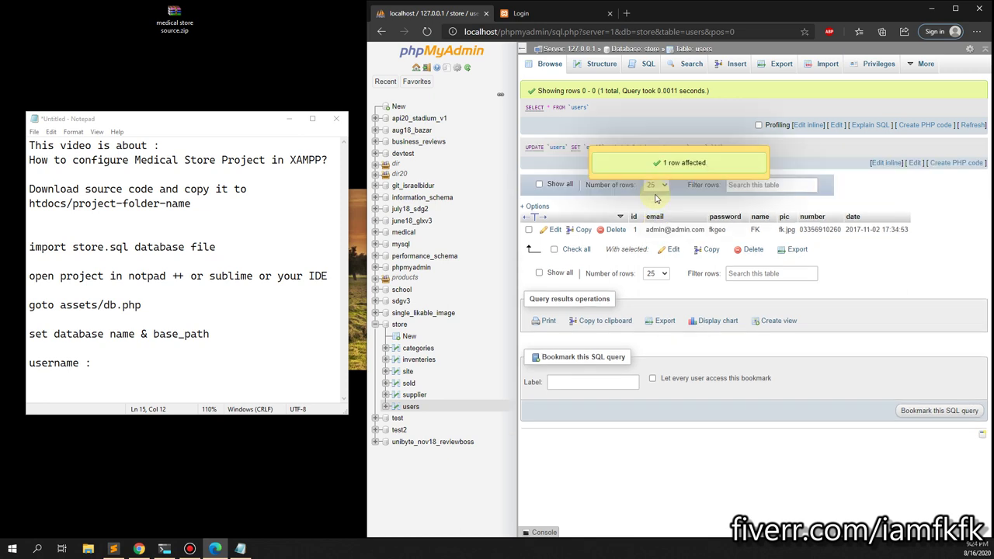
double_click(717, 240)
double_click(717, 231)
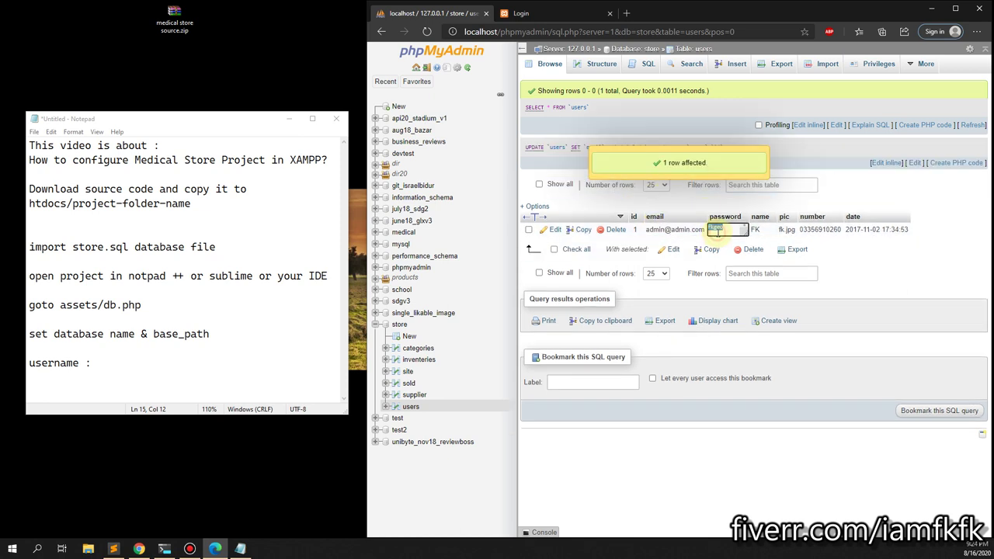
key("Return")
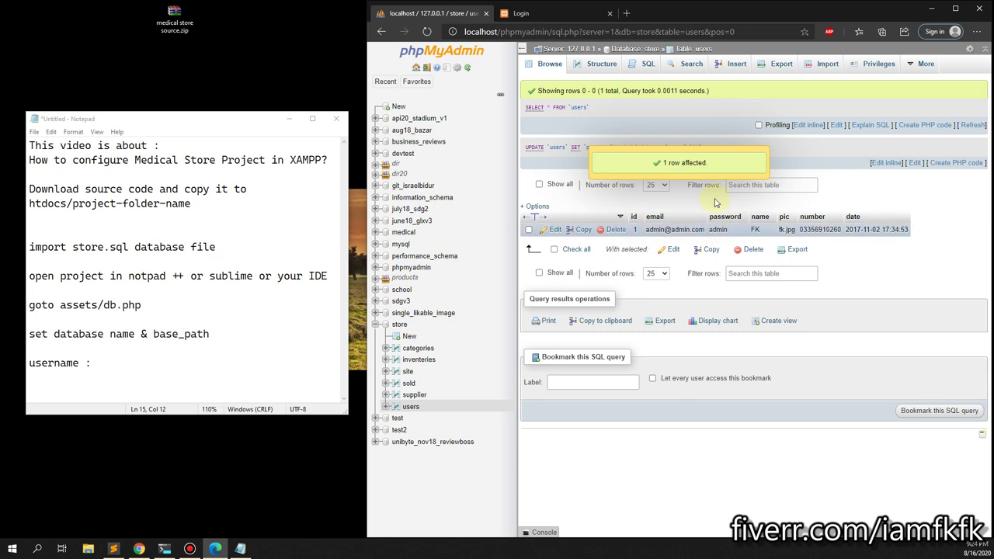
Try logging in to the Medical Store with the suggested admin email.
left_click(561, 9)
left_click(660, 181)
type("ad")
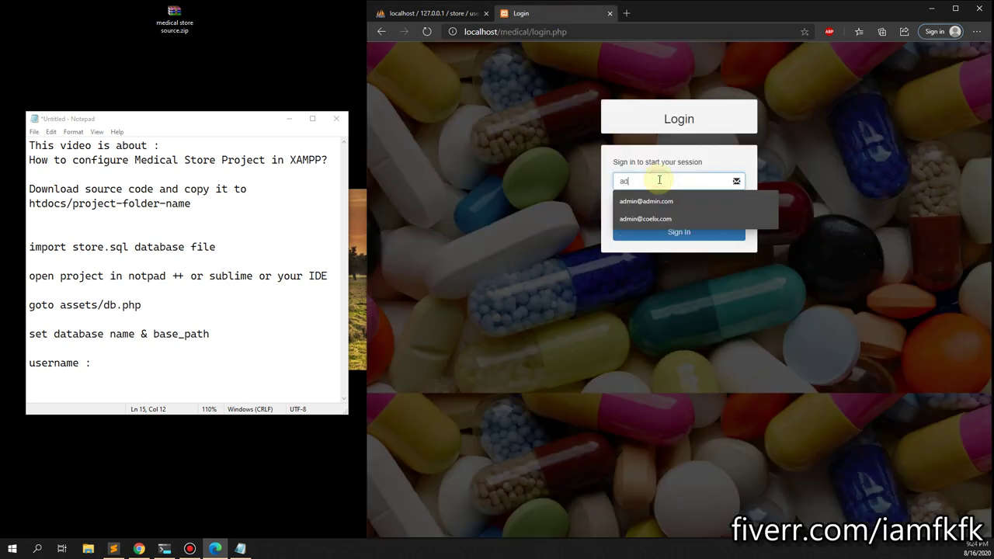
type("min")
key("Down")
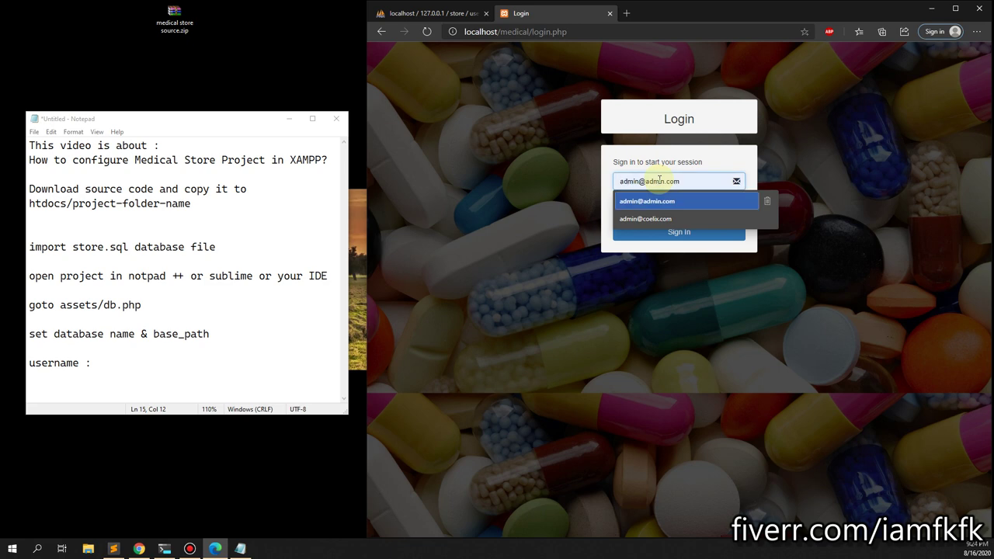
key("Return")
key("Tab")
type("admin")
key("Return")
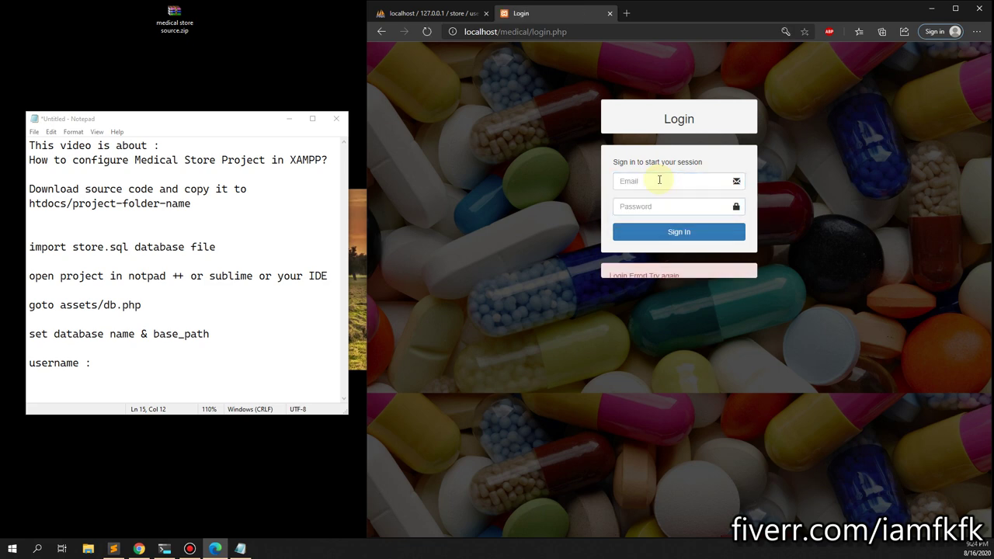
Retype the admin email and new password and submit, getting 'Login Error! Try again.'.
left_click(676, 183)
type("ad")
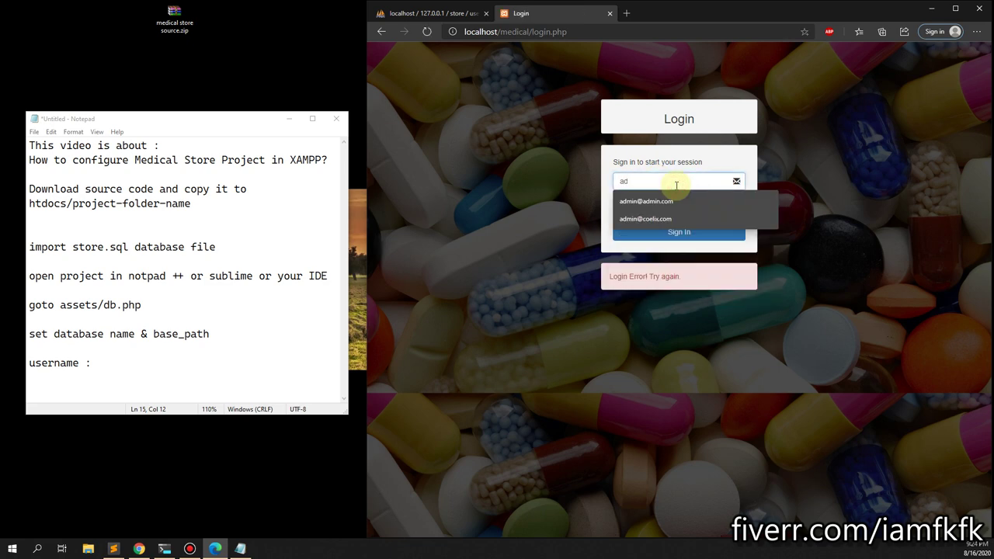
type("min@ad")
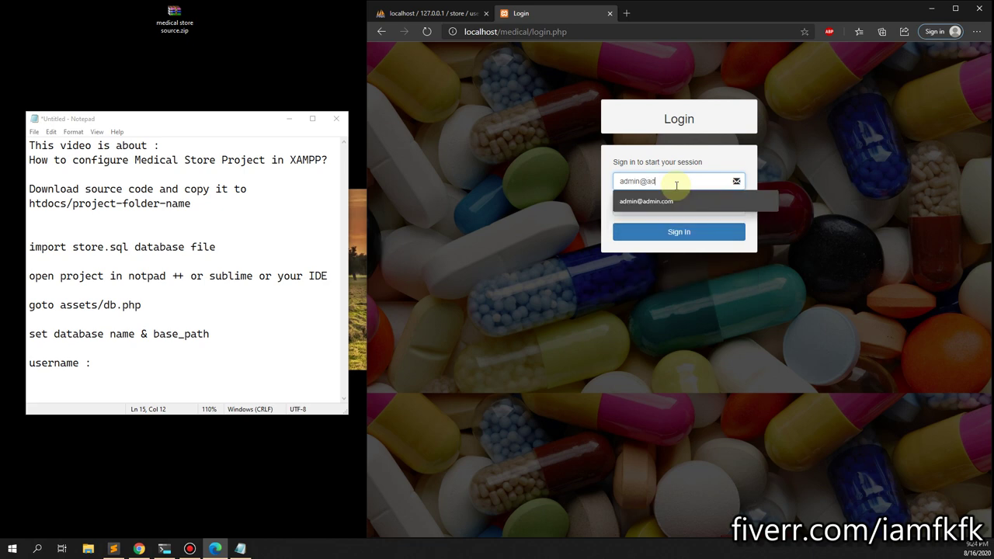
type("min.com")
key("Tab")
type("ad")
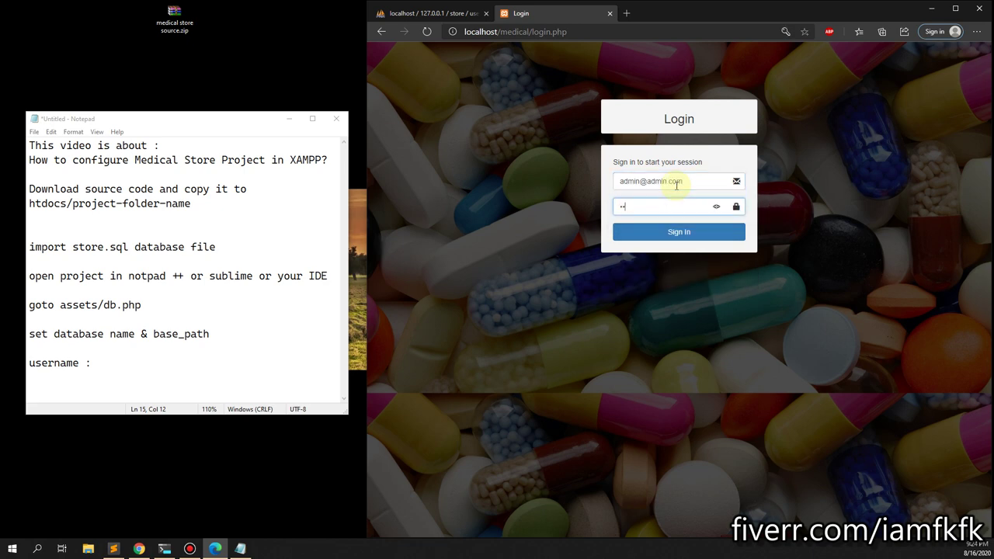
type("min")
key("Return")
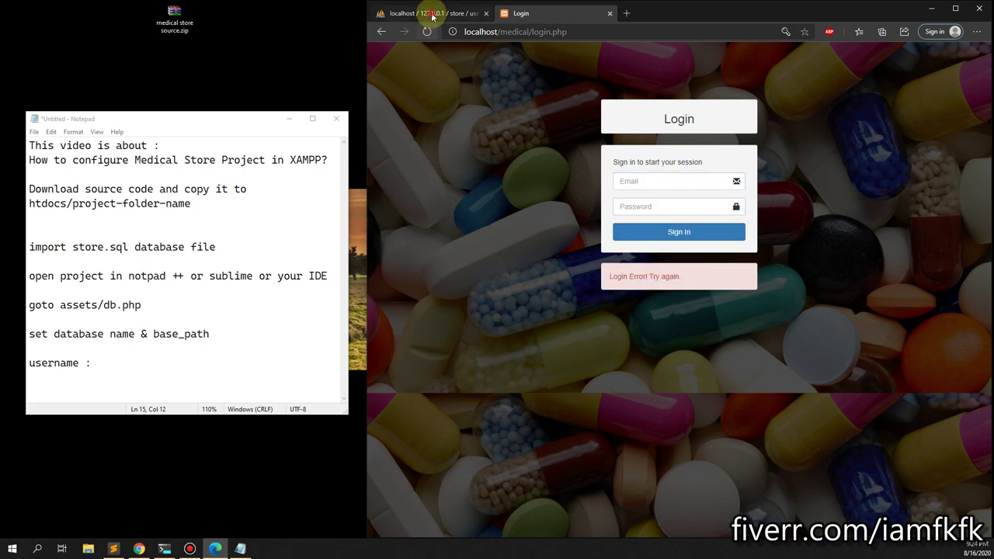
left_click(428, 13)
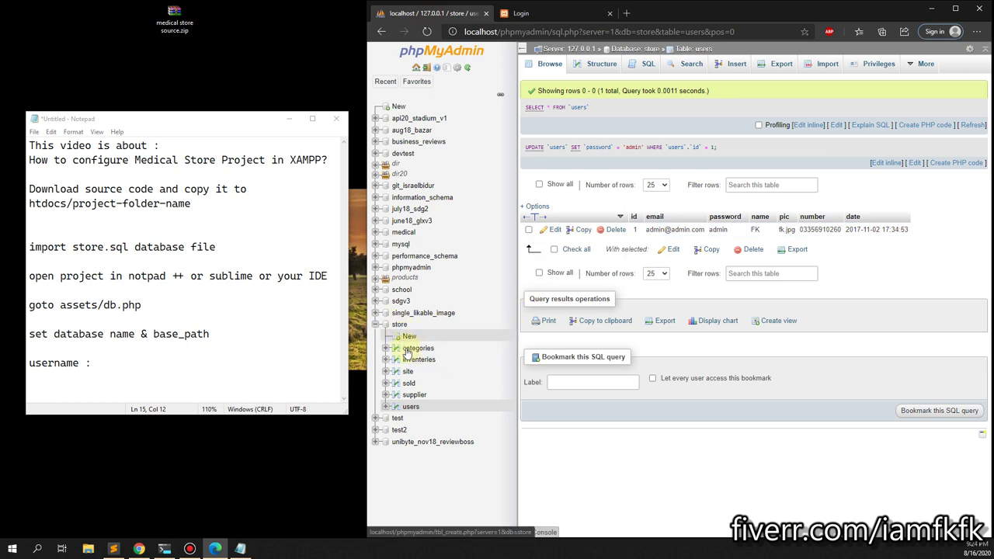
Reload the store users table and re-check the first user's email.
left_click(412, 407)
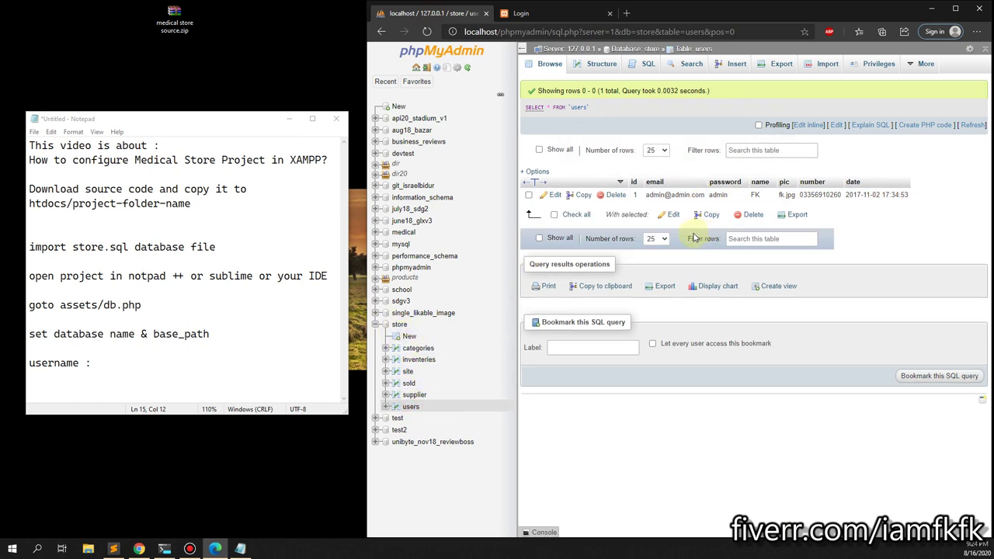
double_click(684, 197)
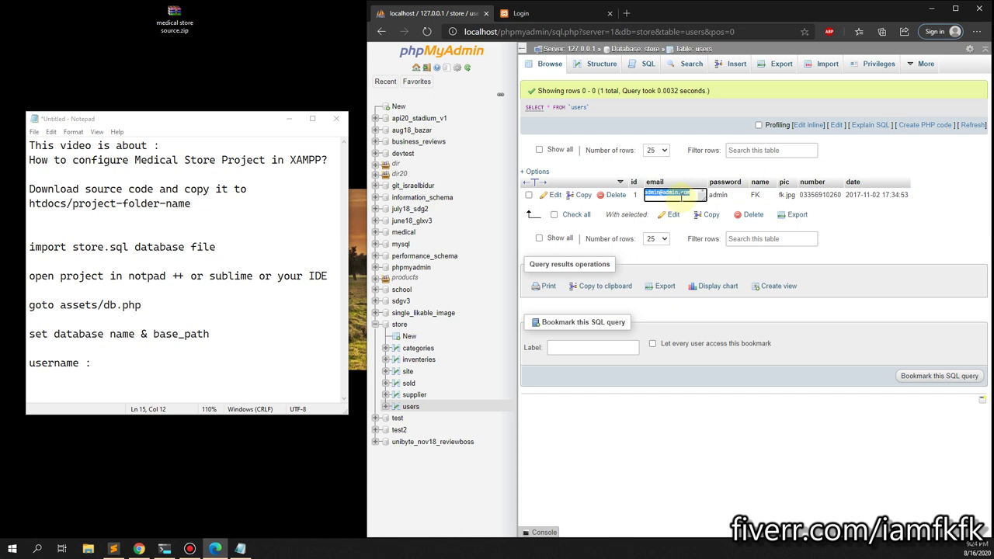
left_click(555, 13)
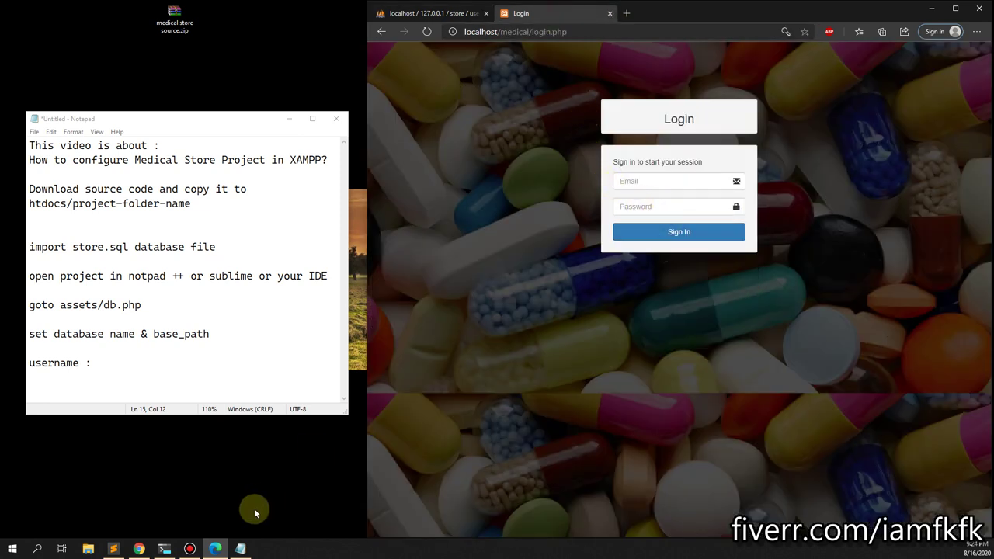
Save db.php with its database name set to 'store'.
left_click(114, 549)
double_click(690, 72)
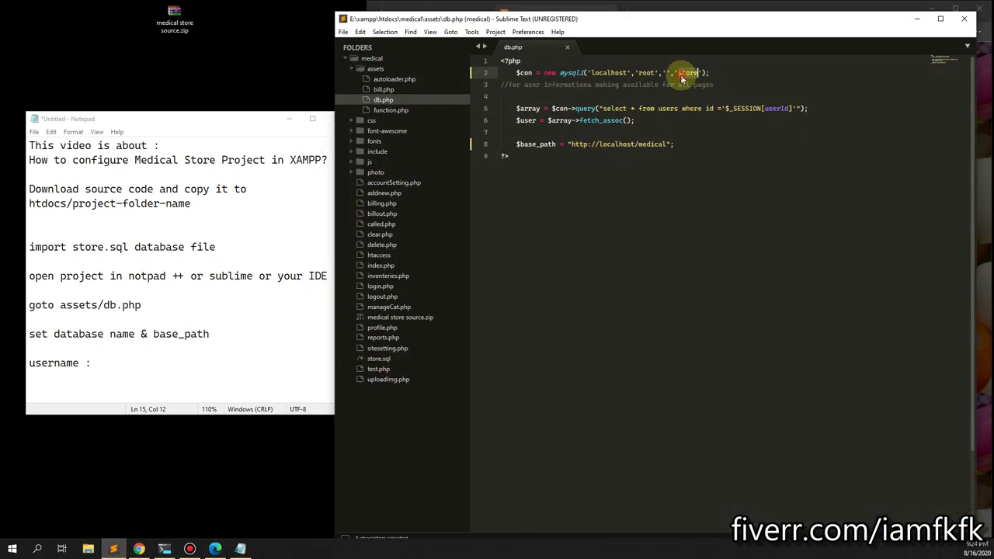
key("ctrl+s")
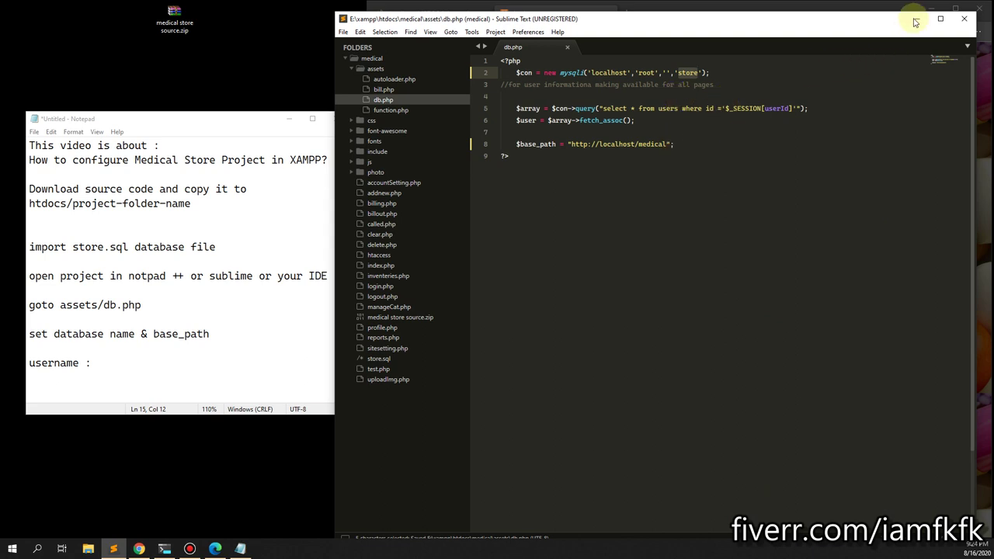
Try signing in with the saved admin email and the account password.
left_click(916, 20)
left_click(699, 182)
key("Down")
key("Return")
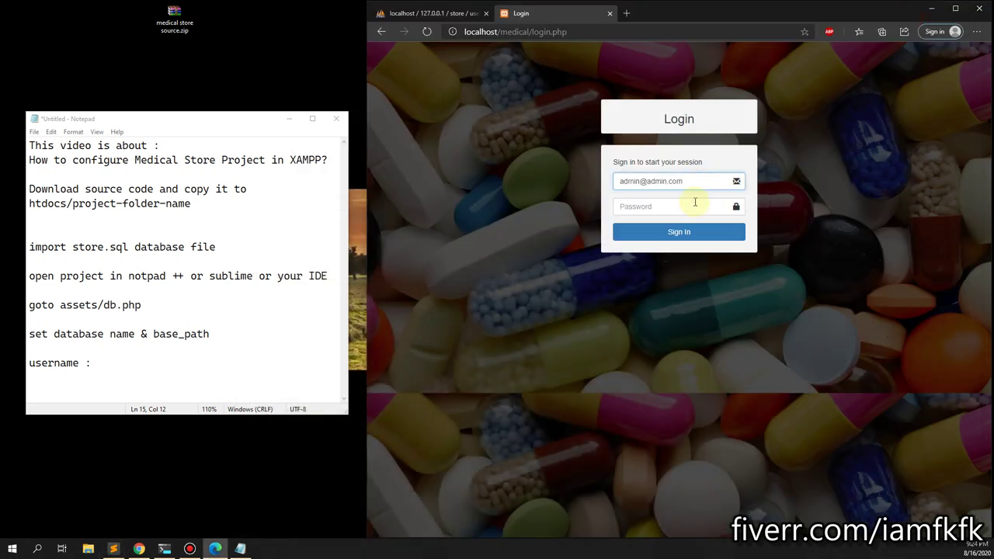
left_click(690, 208)
type("a")
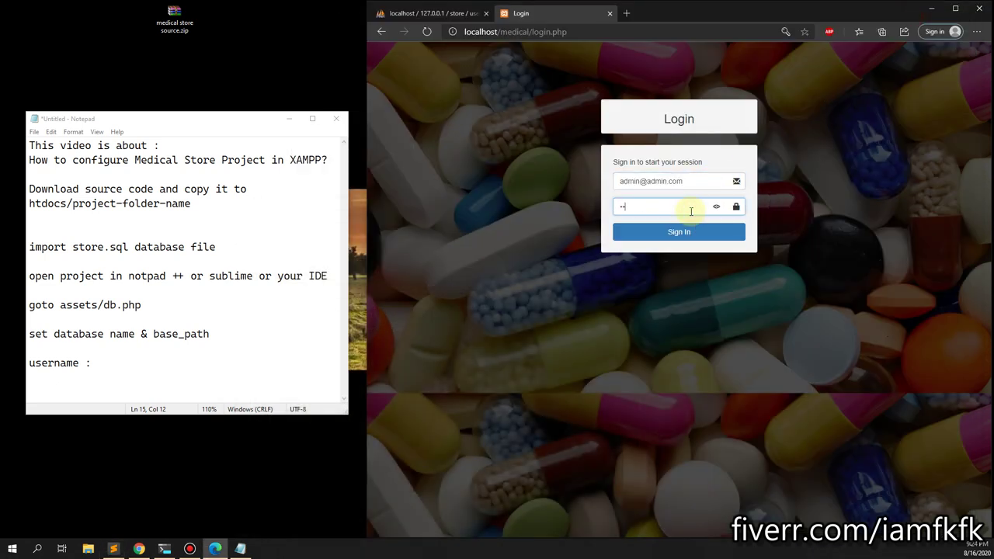
left_click(716, 207)
left_click(715, 207)
left_click(704, 232)
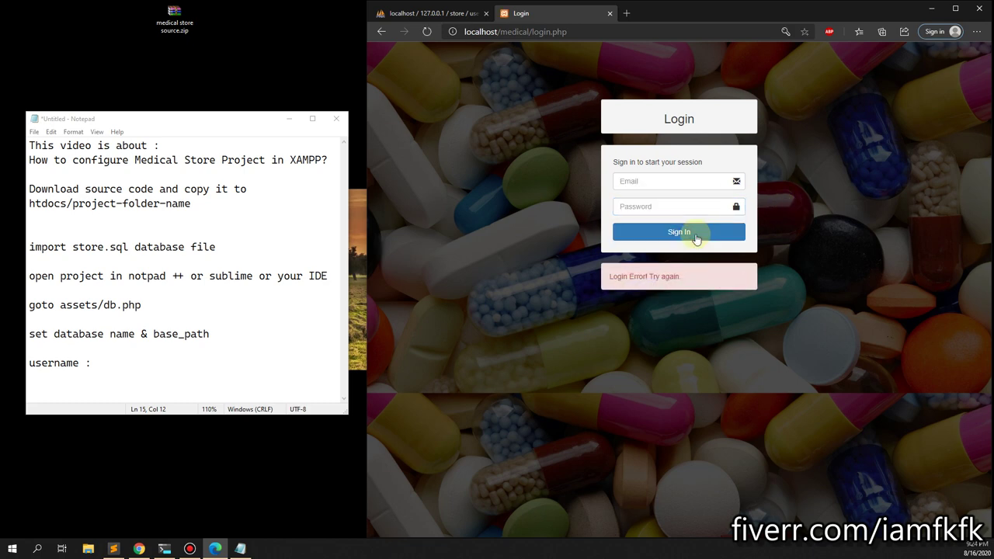
Reload the users table to verify the admin credentials after the failed sign-in.
left_click(428, 14)
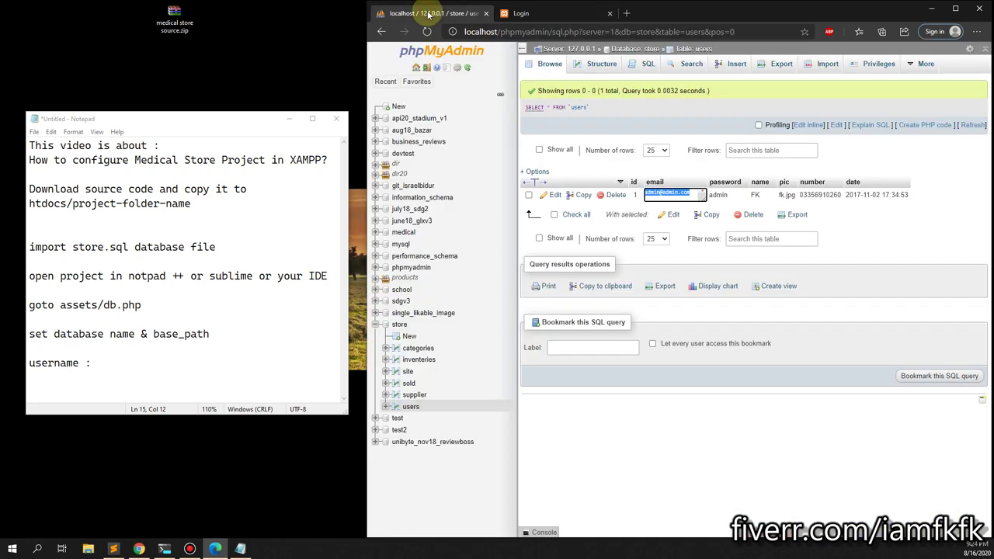
left_click(410, 407)
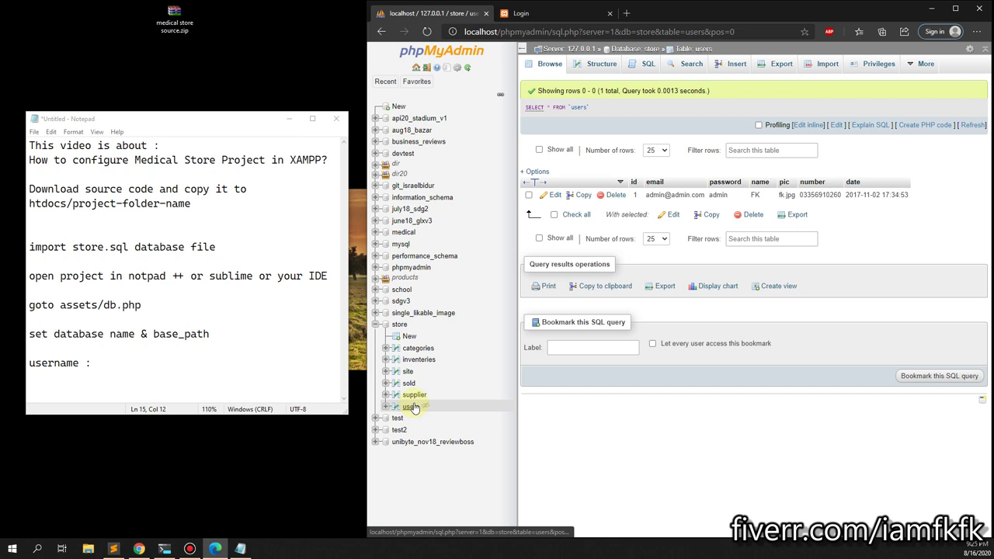
left_click(534, 14)
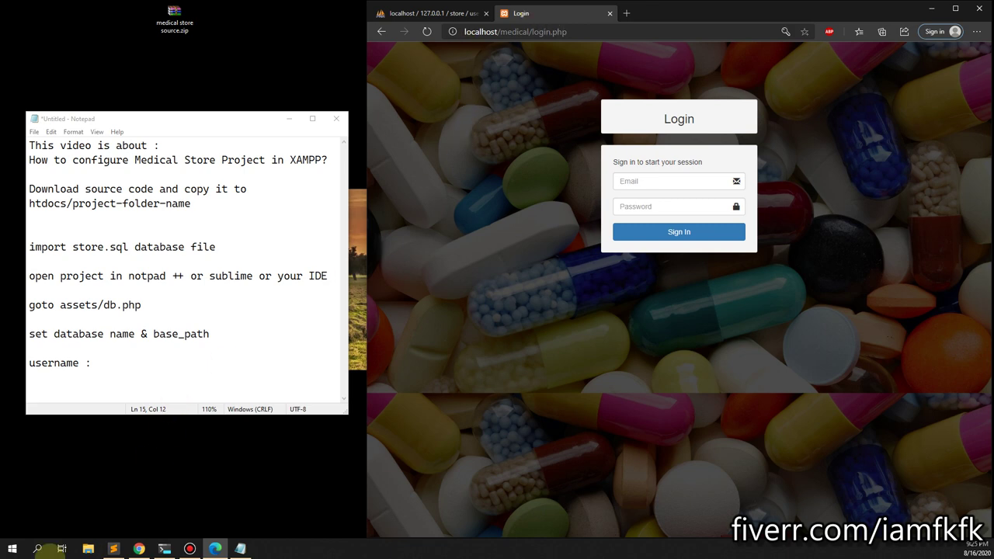
left_click(111, 553)
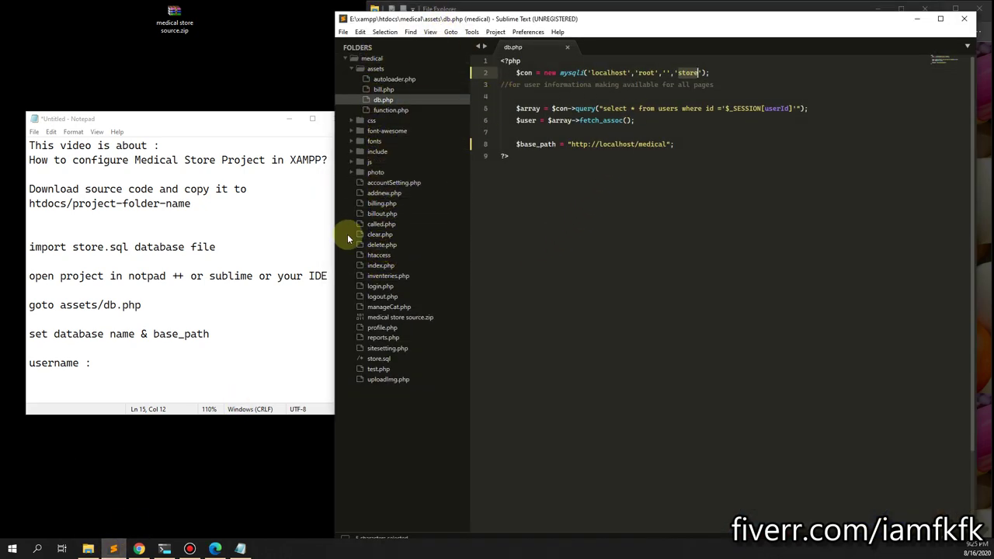
Change the database on line 48 of login.php from 'medical' to 'store' and save.
left_click(381, 286)
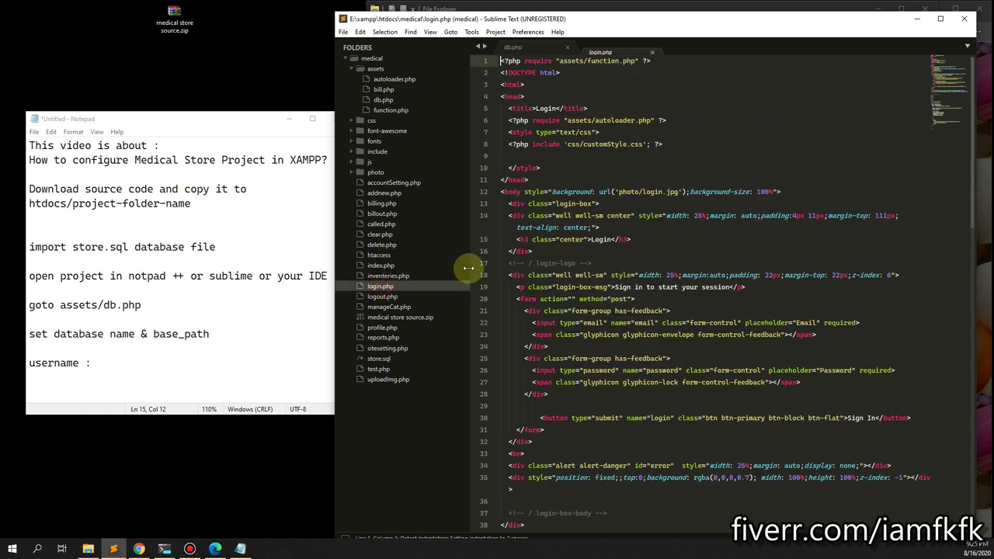
scroll(544, 233, "down", 5)
scroll(561, 220, "down", 4)
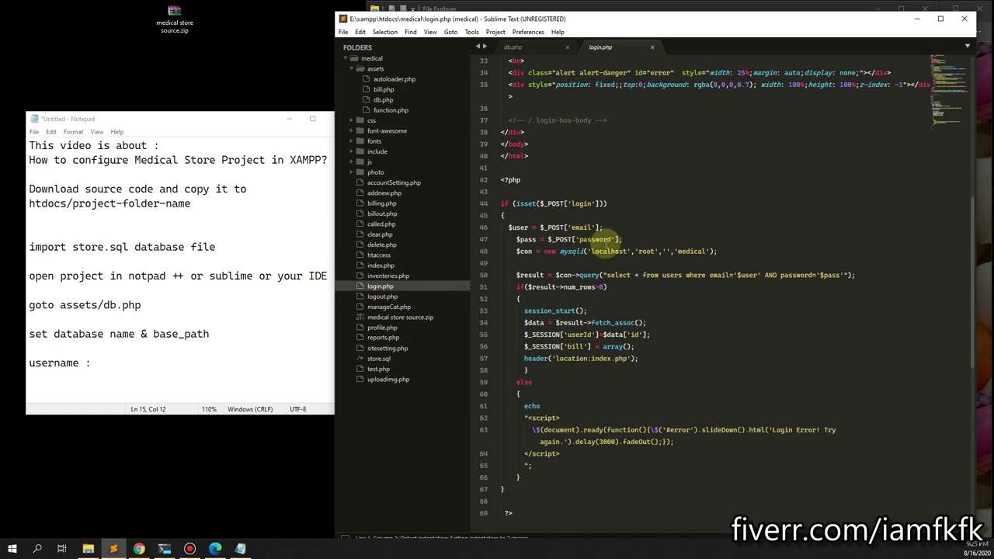
double_click(694, 251)
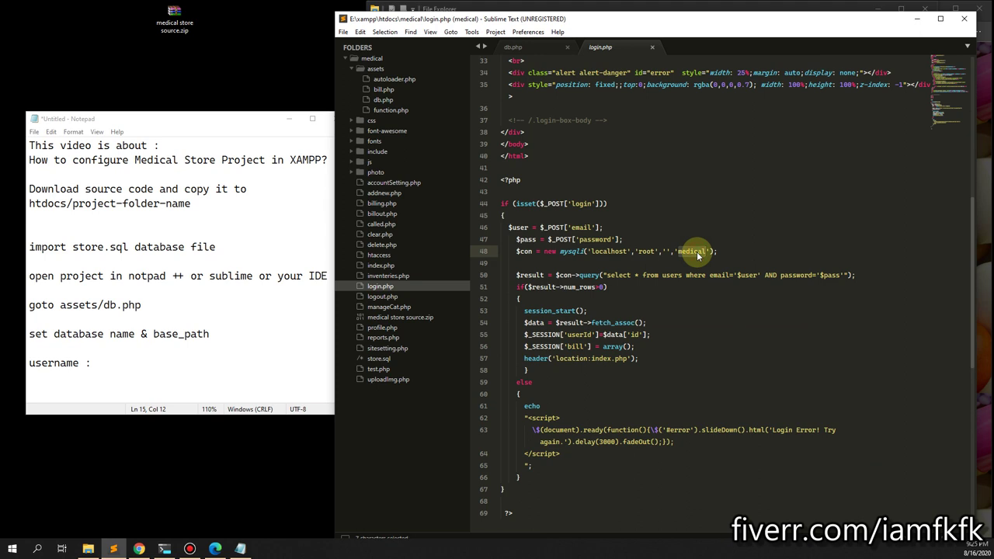
type("s")
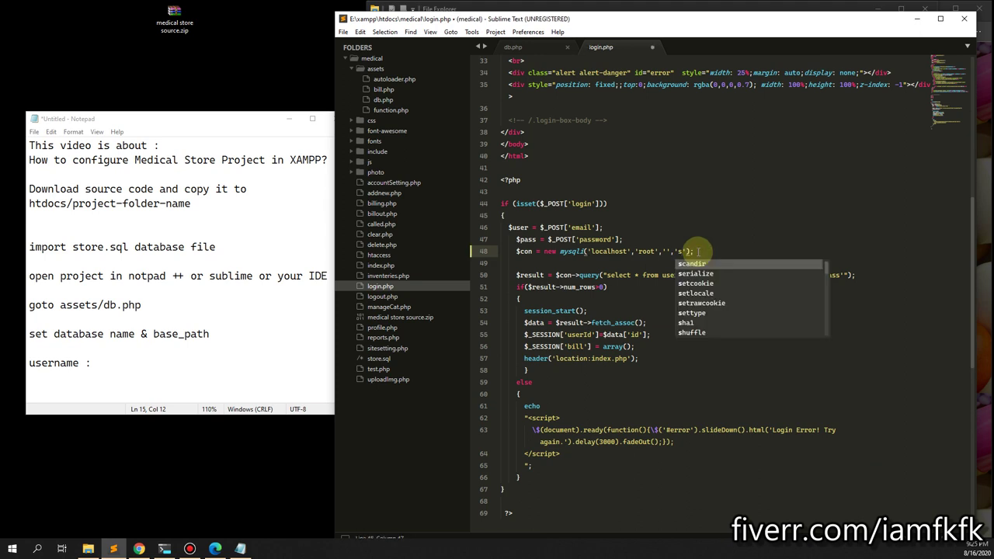
type("tore")
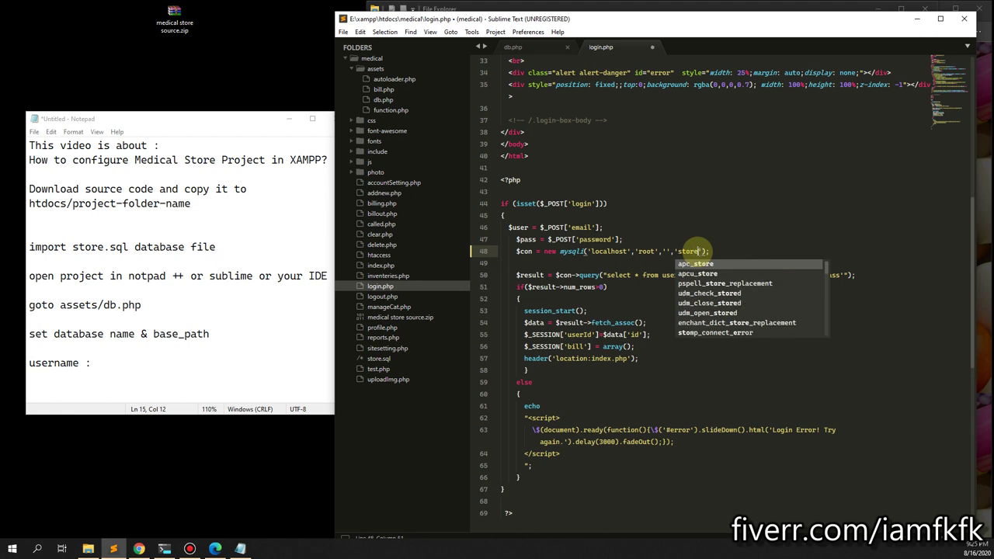
left_click(761, 227)
key("ctrl+s")
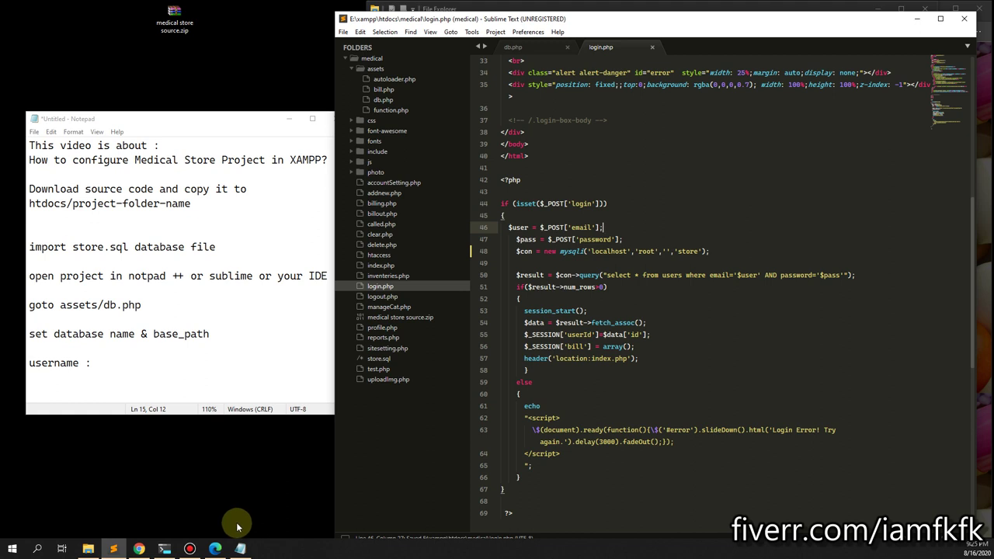
left_click(138, 549)
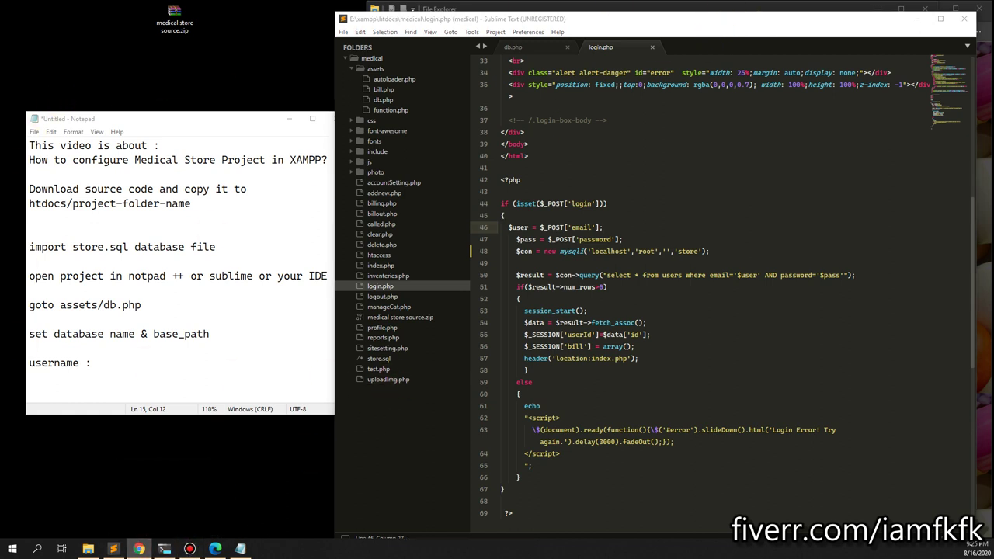
left_click(342, 61)
left_click(215, 550)
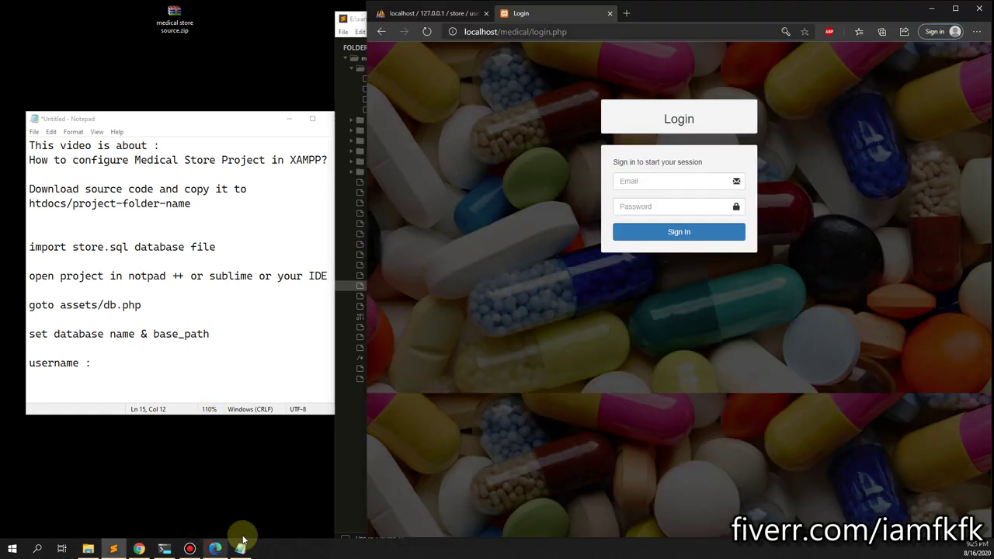
Sign in with the saved admin email and the account password.
left_click(694, 184)
type("a")
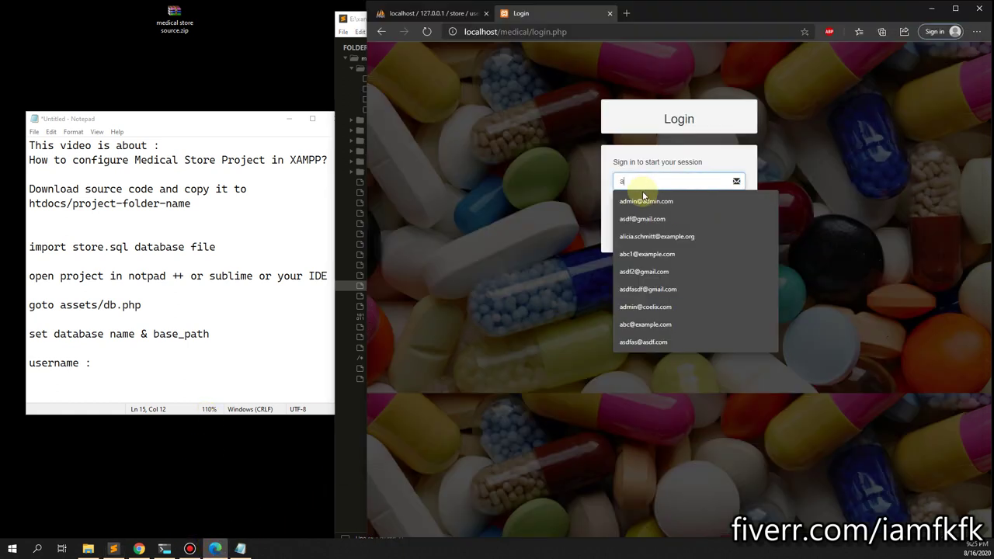
left_click(645, 201)
left_click(651, 208)
type("a")
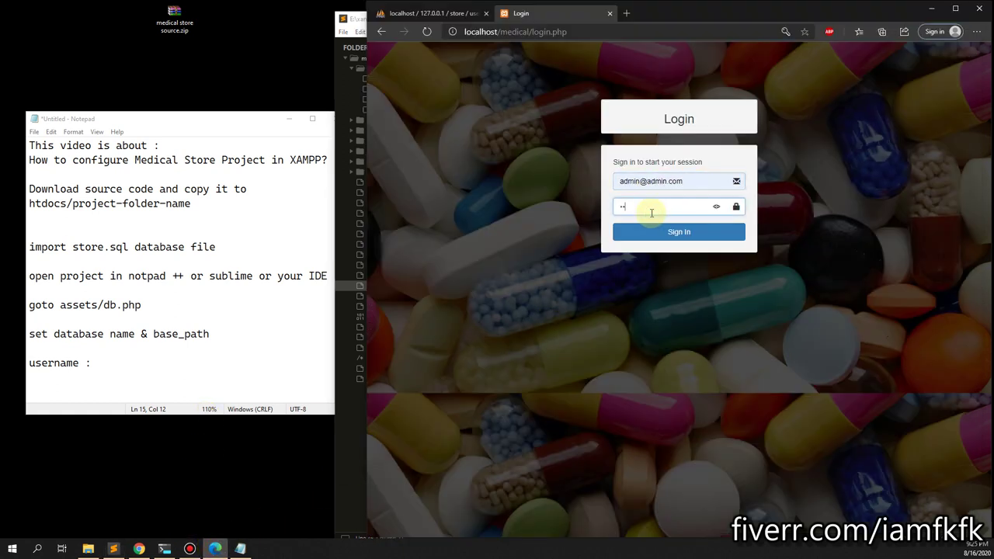
key("Return")
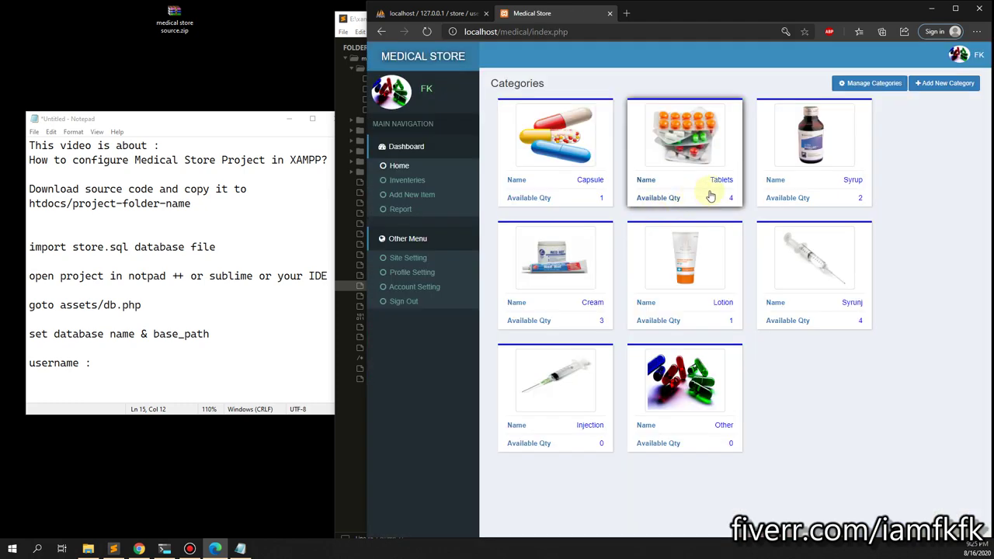
Open the All Inventeries list showing the 15 Disprin entries.
left_click(522, 171)
left_click(408, 181)
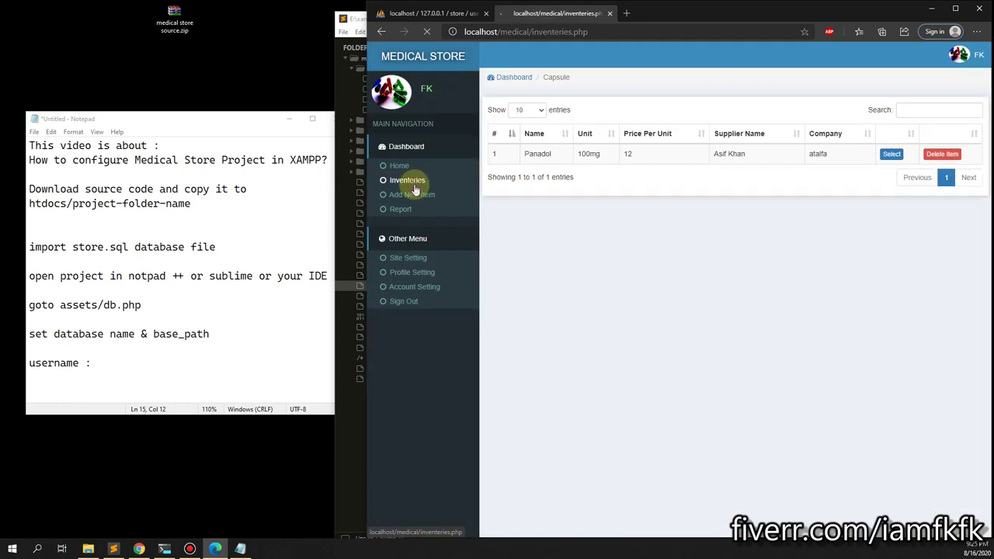
left_click(404, 167)
left_click(410, 183)
left_click(166, 366)
key("Return")
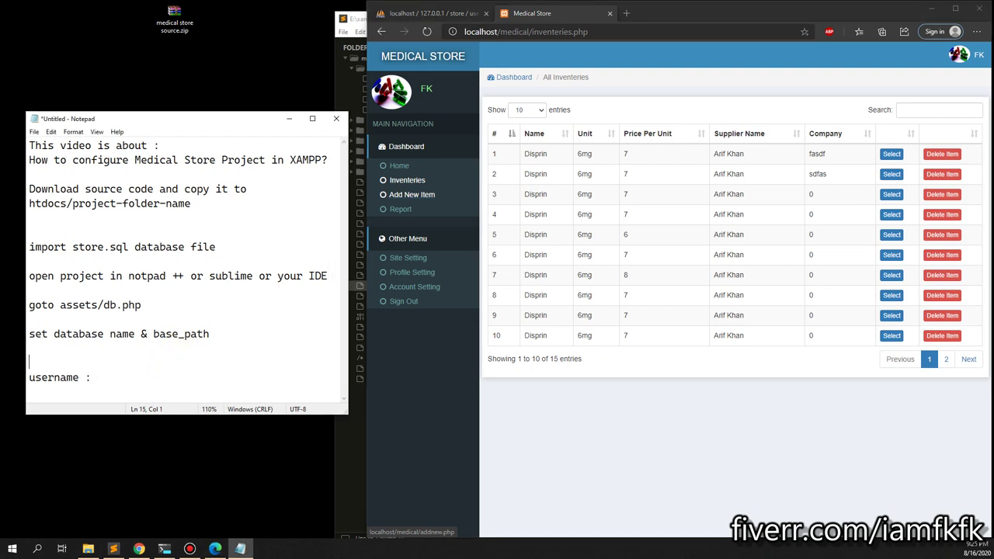
type("default")
key("Down")
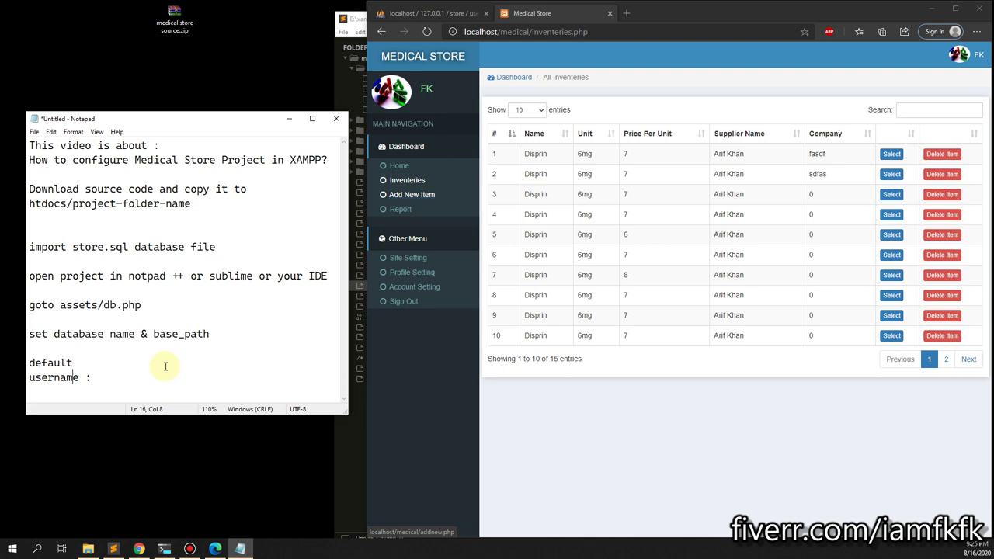
type("admin@admin.com")
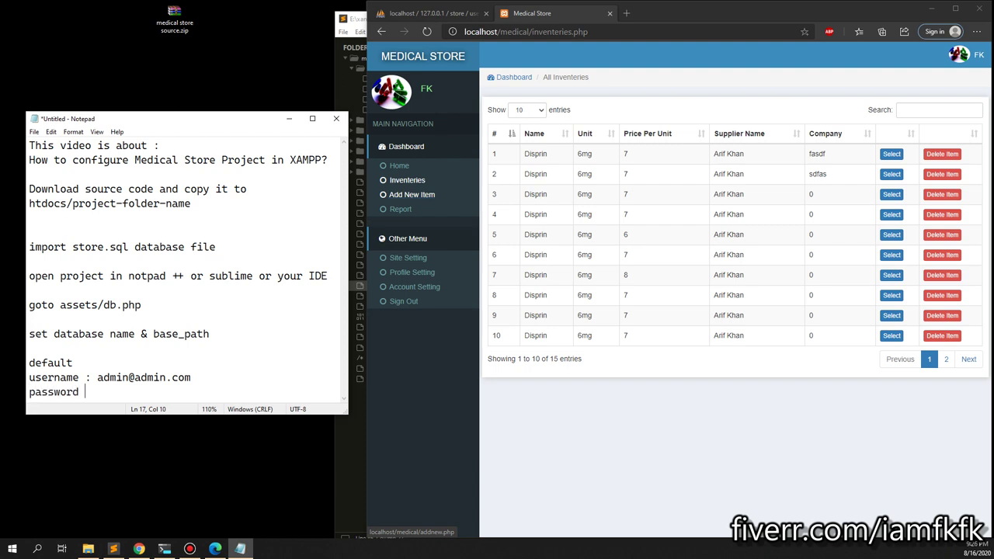
type("dmin")
key("Return")
key("Return")
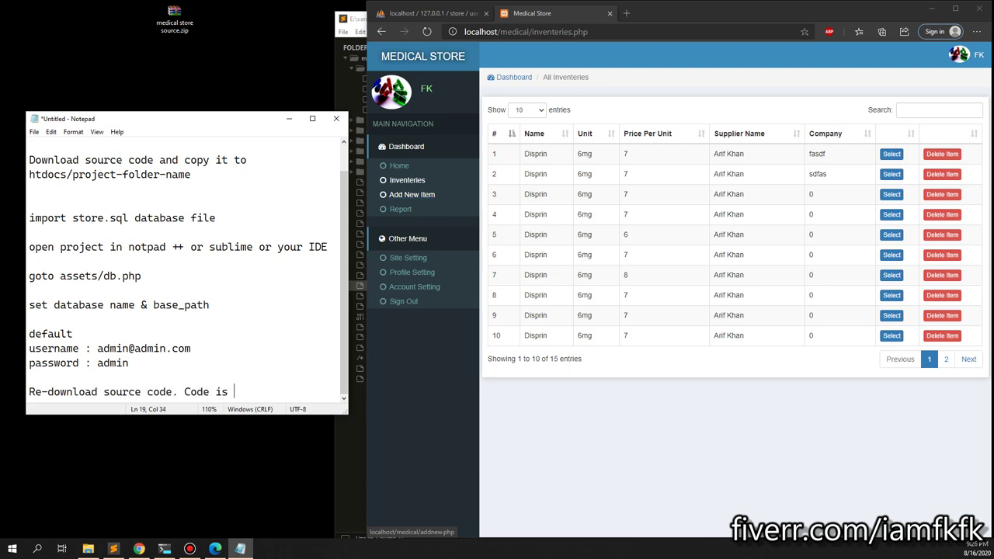
key("Return")
key("Return")
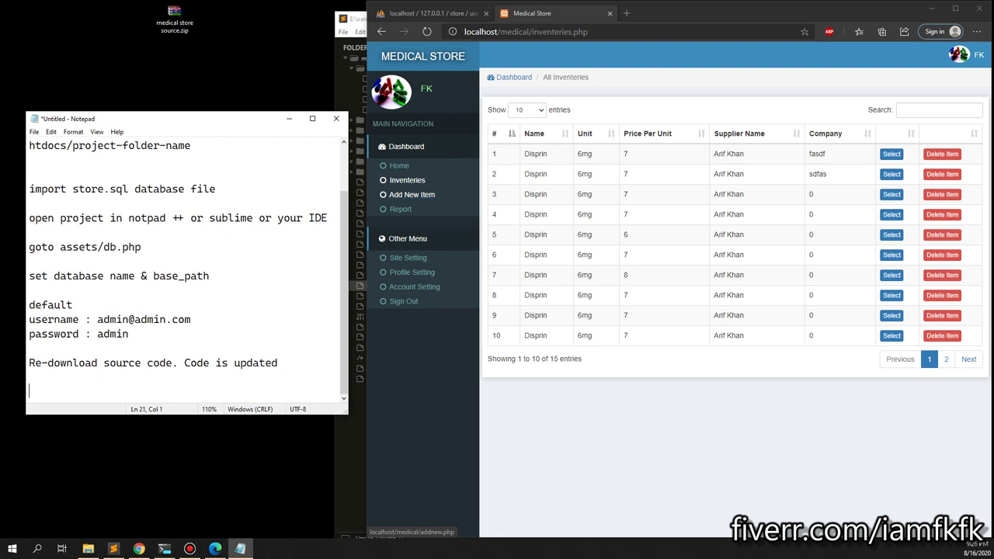